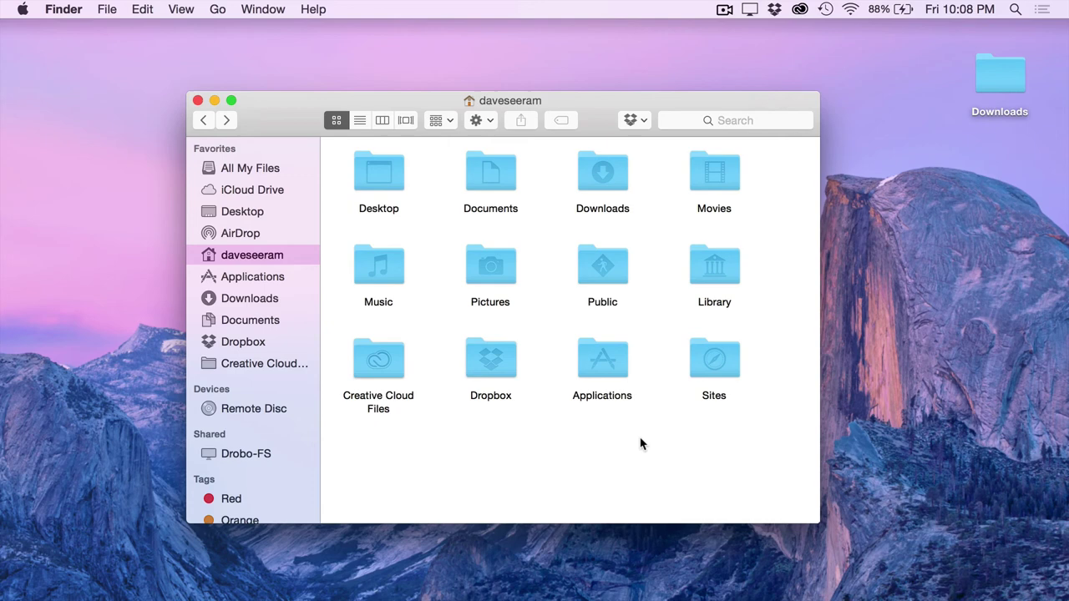
With Pictures open, copy PhotographyBB Artistry Actions from the Downloads folder into PS Actions, then close Downloads.
left_click(509, 277)
double_click(510, 278)
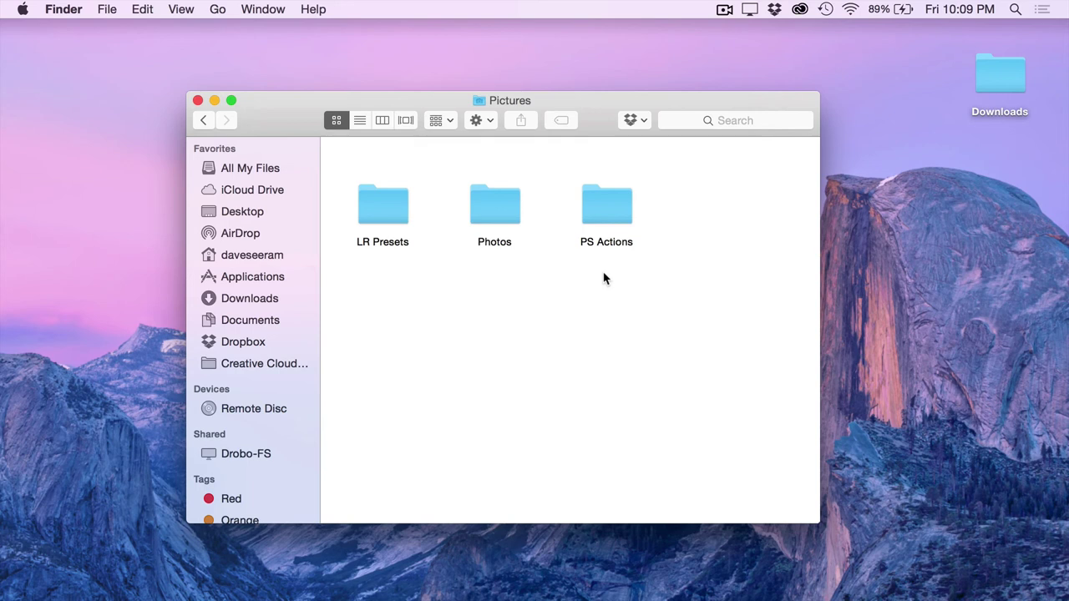
left_click(1024, 84)
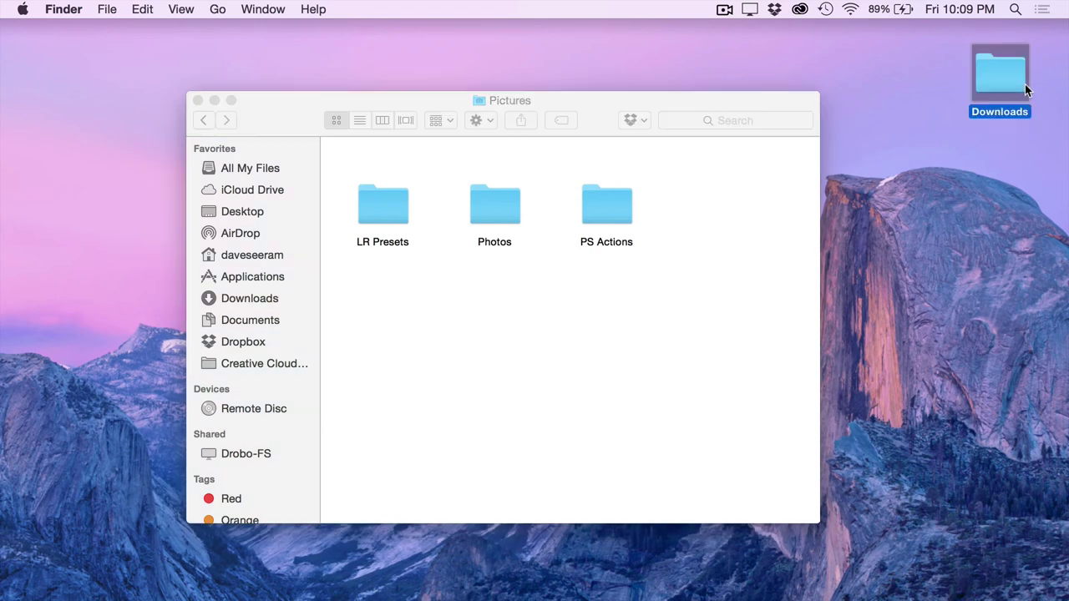
double_click(1025, 84)
left_click_drag(643, 119, 886, 319)
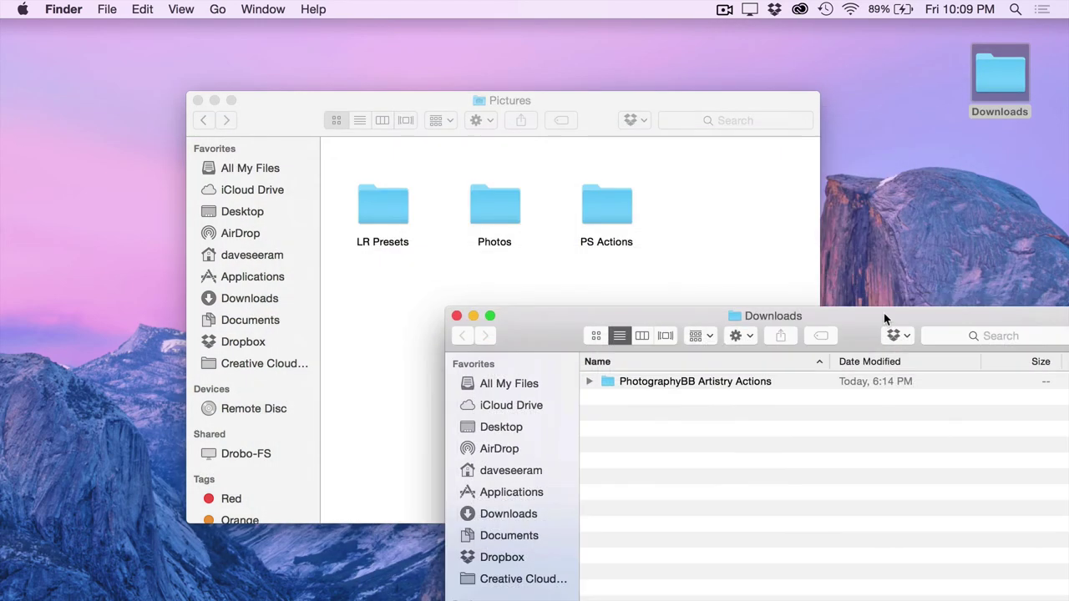
left_click_drag(700, 384, 597, 209)
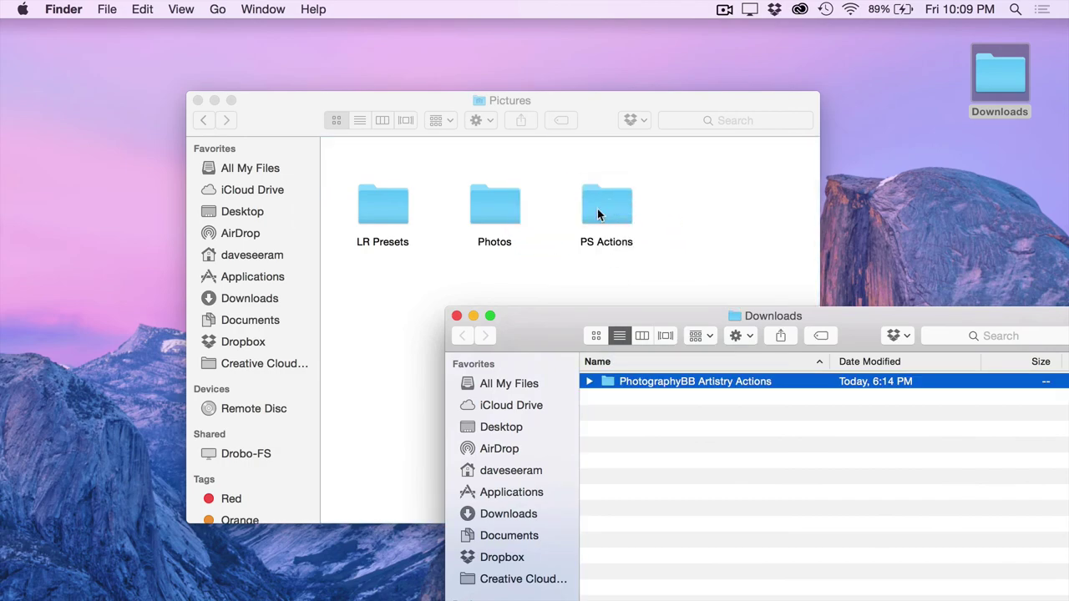
left_click(457, 317)
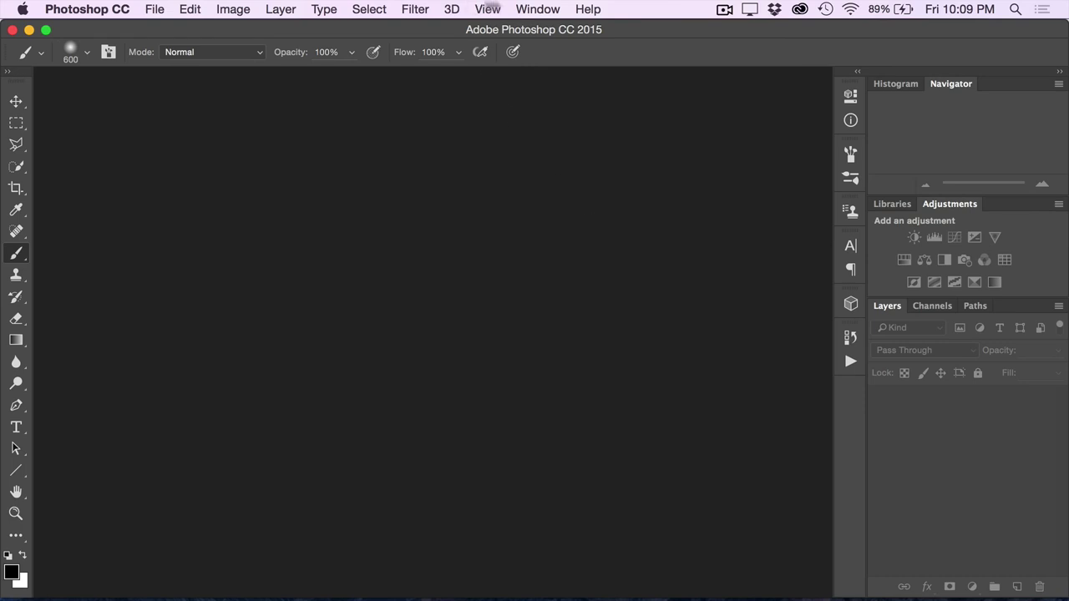
Show the Actions panel, load PBB Dave Seeram Illustration.atn, and collapse the new set.
left_click(537, 9)
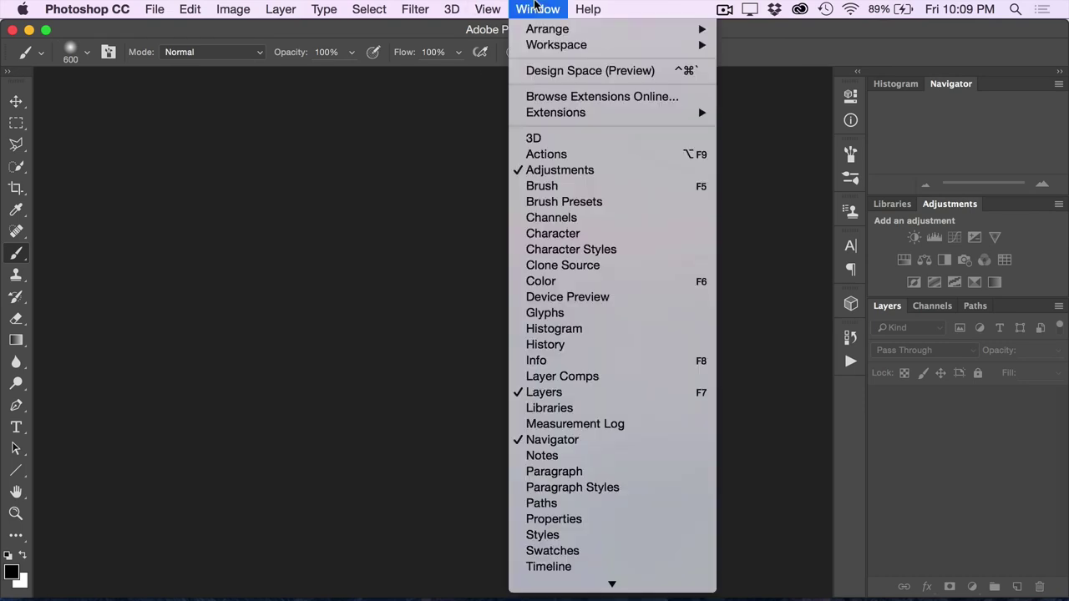
left_click(541, 158)
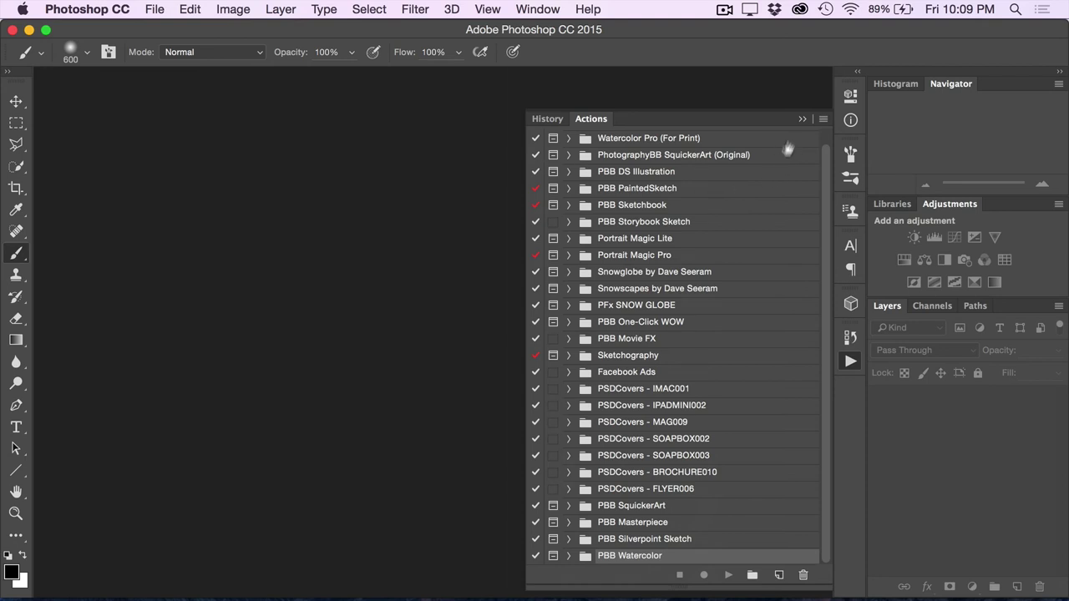
left_click(822, 119)
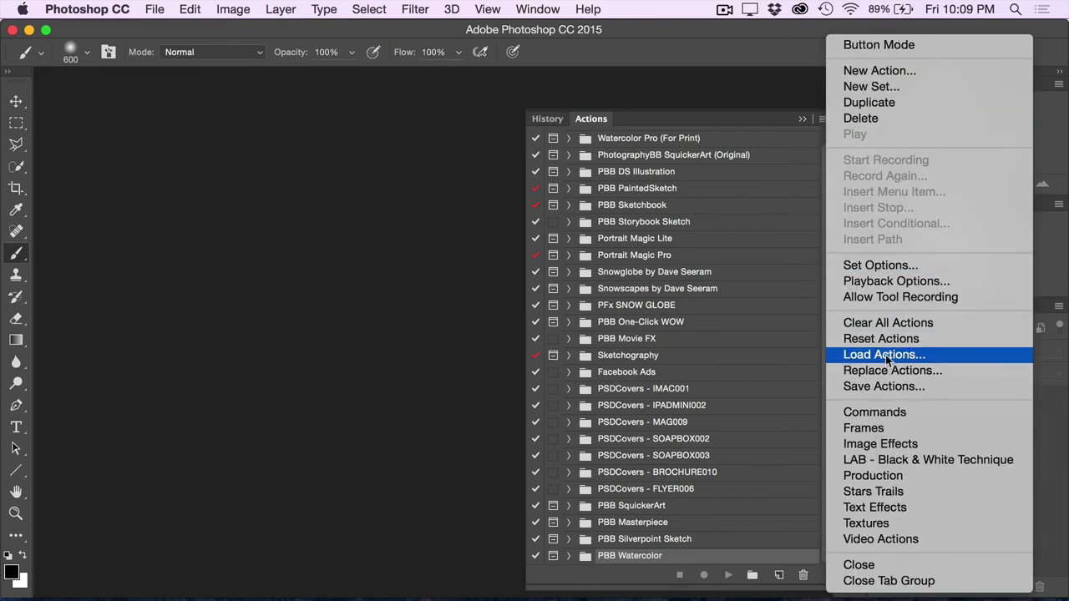
left_click(934, 355)
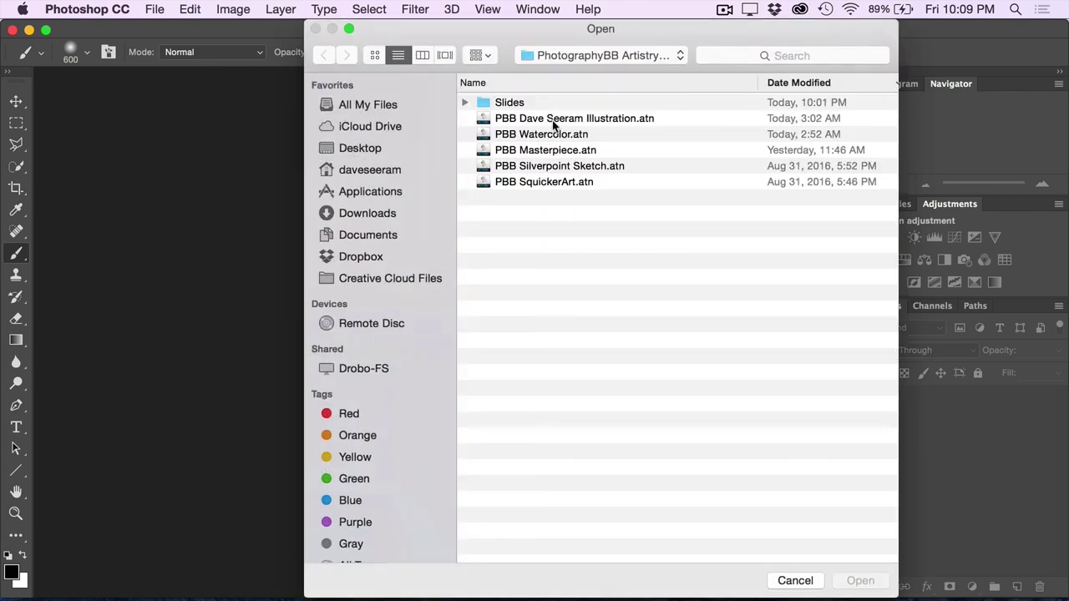
left_click(554, 124)
left_click(857, 581)
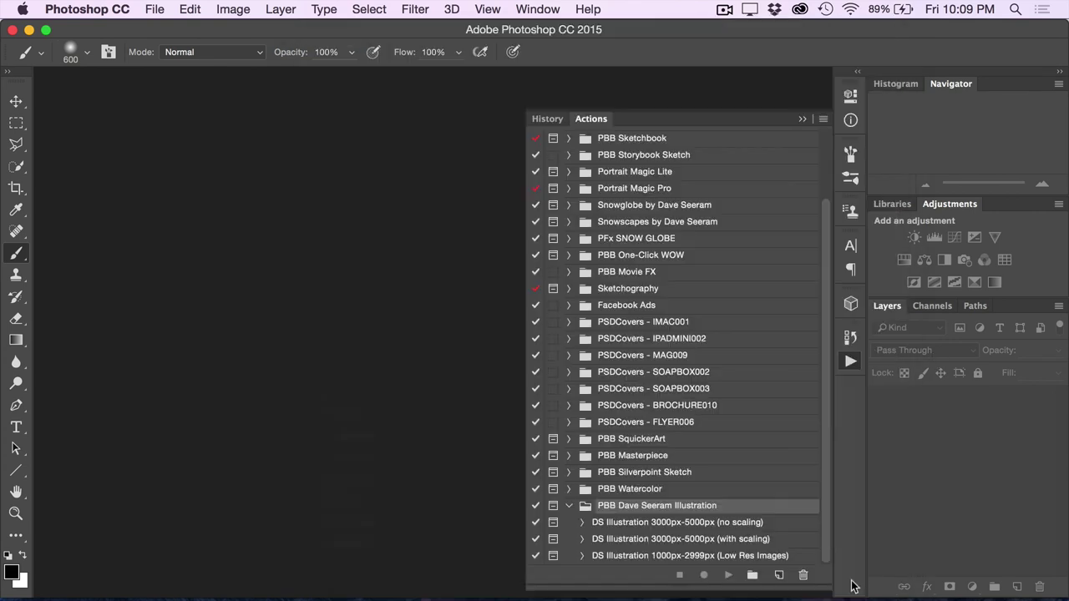
left_click(569, 507)
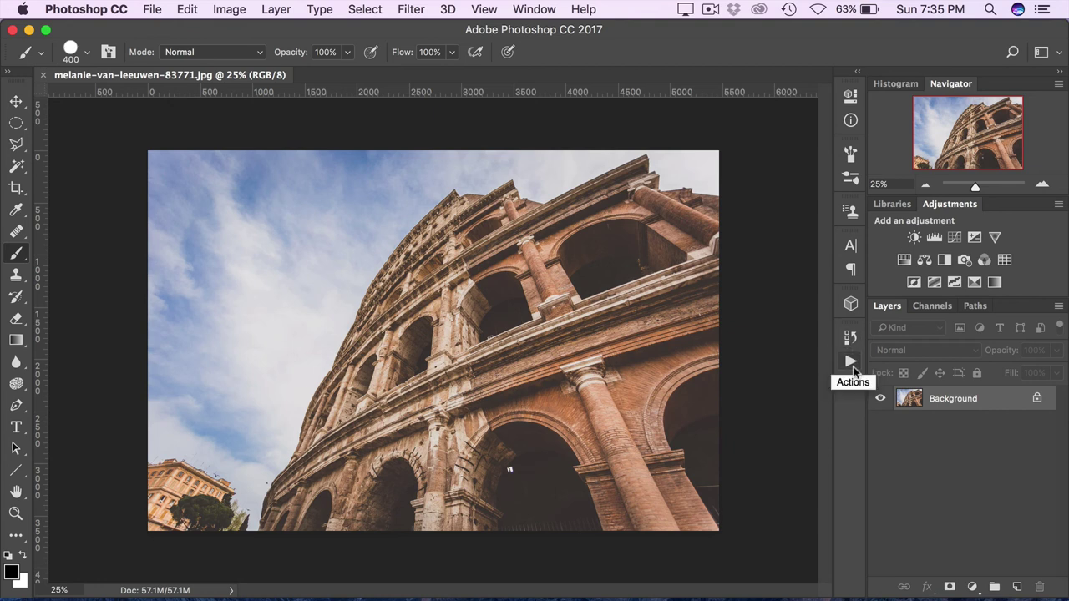
Show the Actions panel, browse the PBB Silverpoint Sketch steps, and widen the panel for full names.
left_click(534, 9)
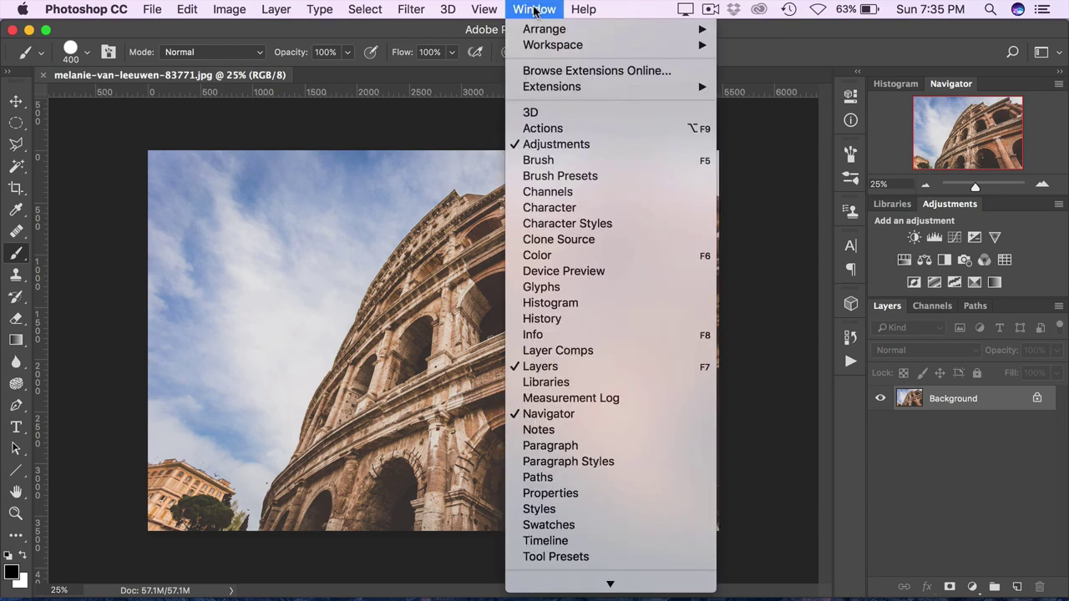
left_click(584, 132)
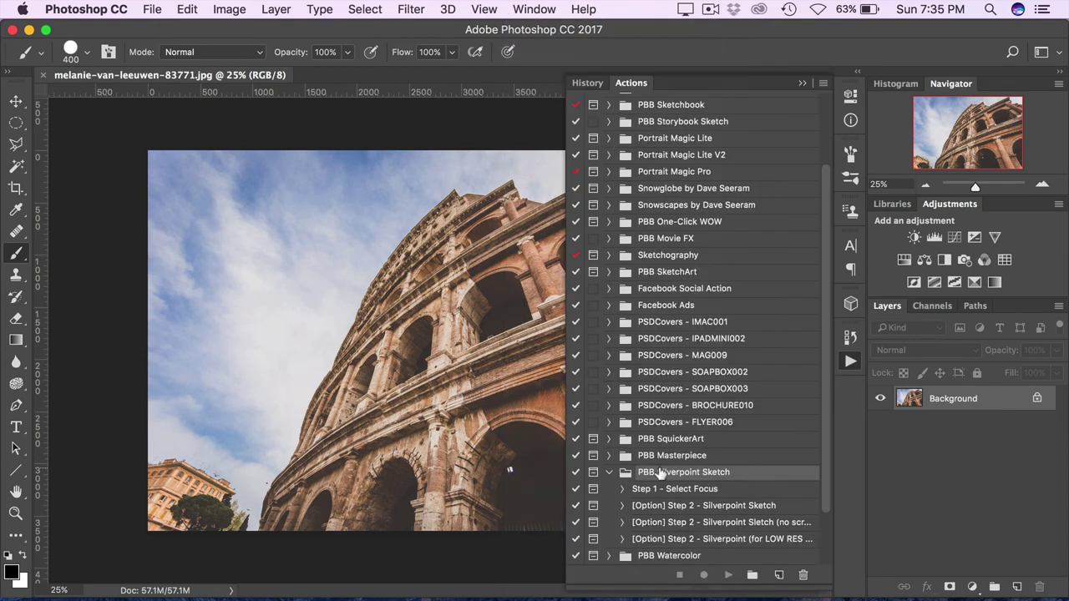
left_click(696, 492)
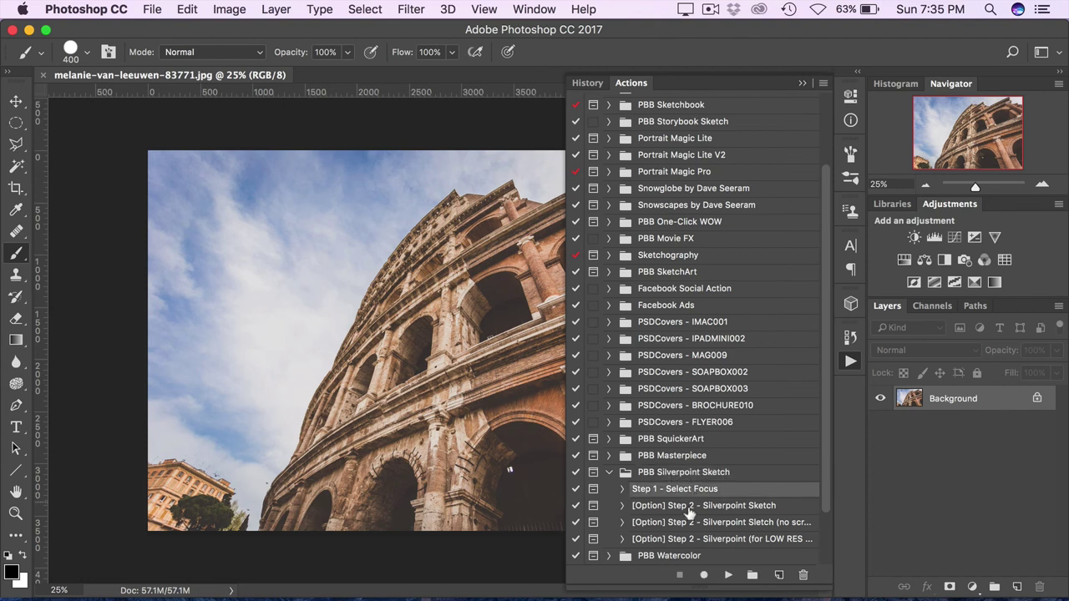
left_click(690, 507)
left_click(679, 525)
left_click(678, 542)
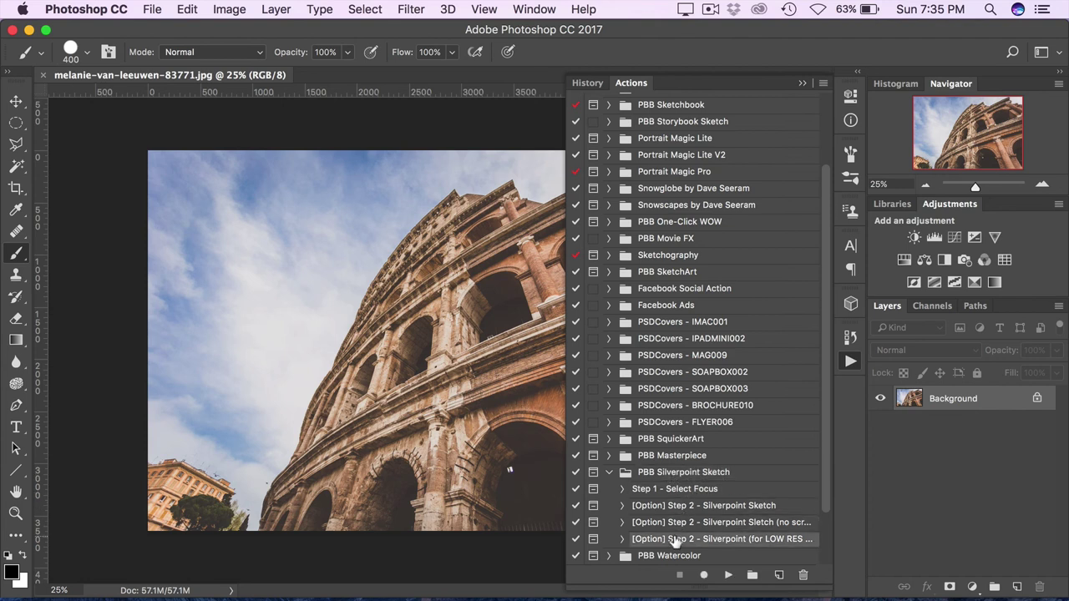
left_click(704, 494)
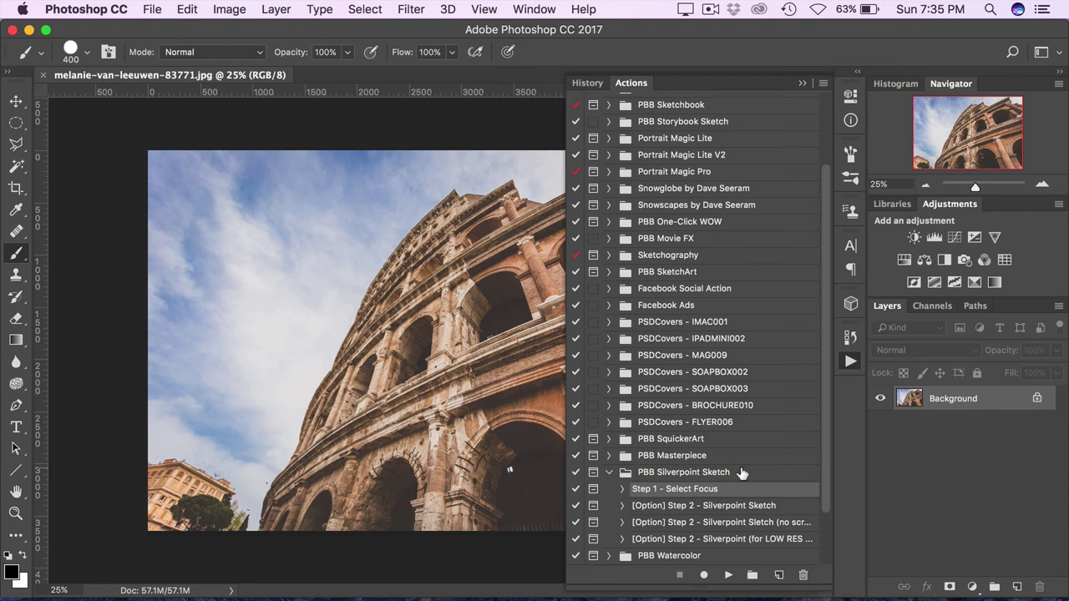
left_click(709, 507)
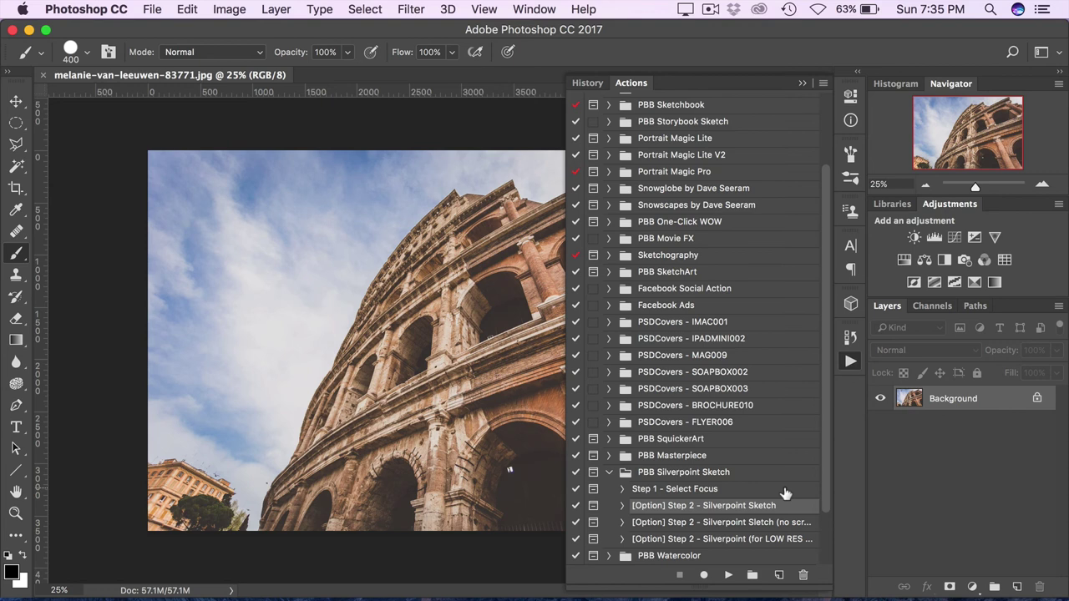
left_click(698, 523)
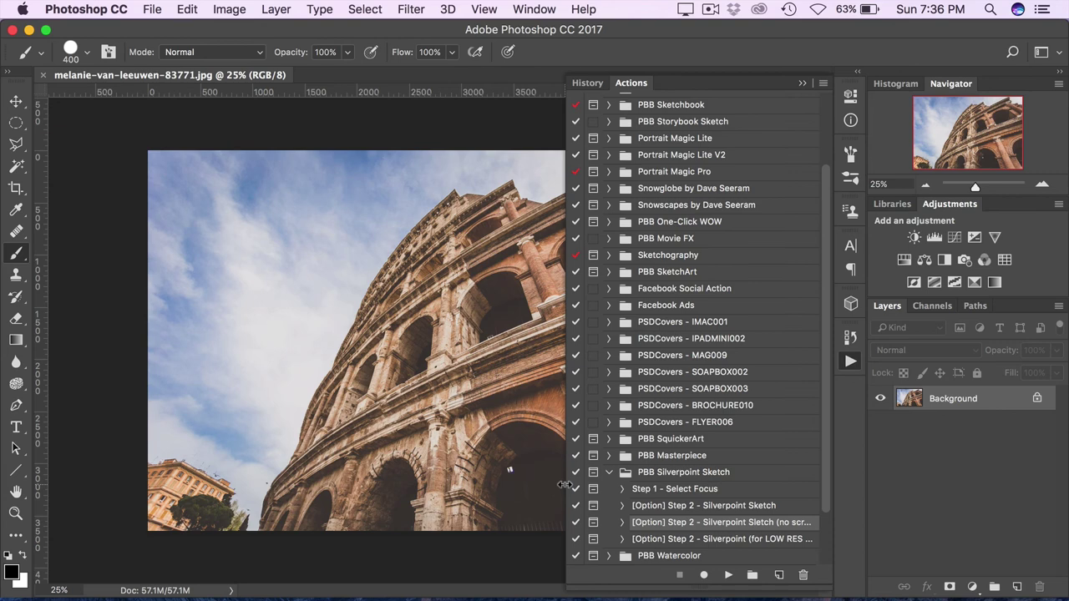
left_click_drag(566, 491, 540, 492)
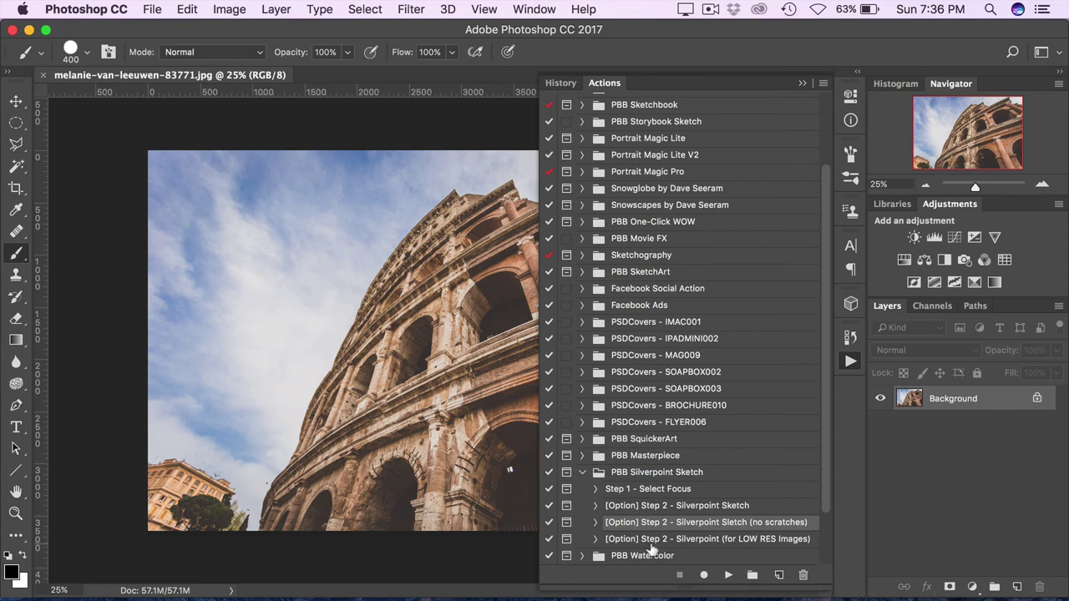
Select the Step 1 - Select Focus action after checking the low-res Silverpoint option.
left_click(754, 544)
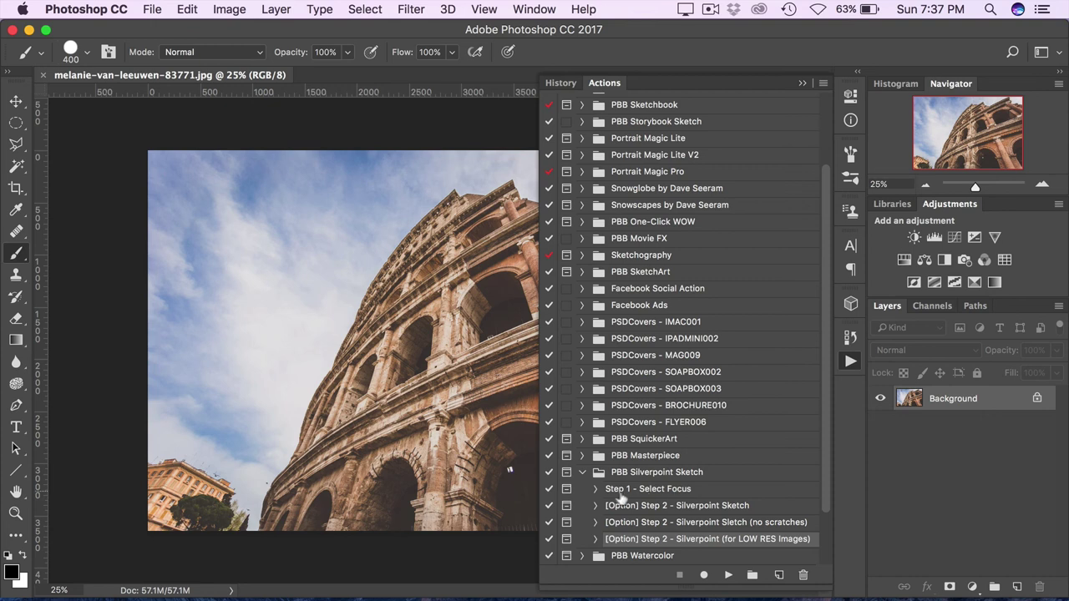
left_click(654, 492)
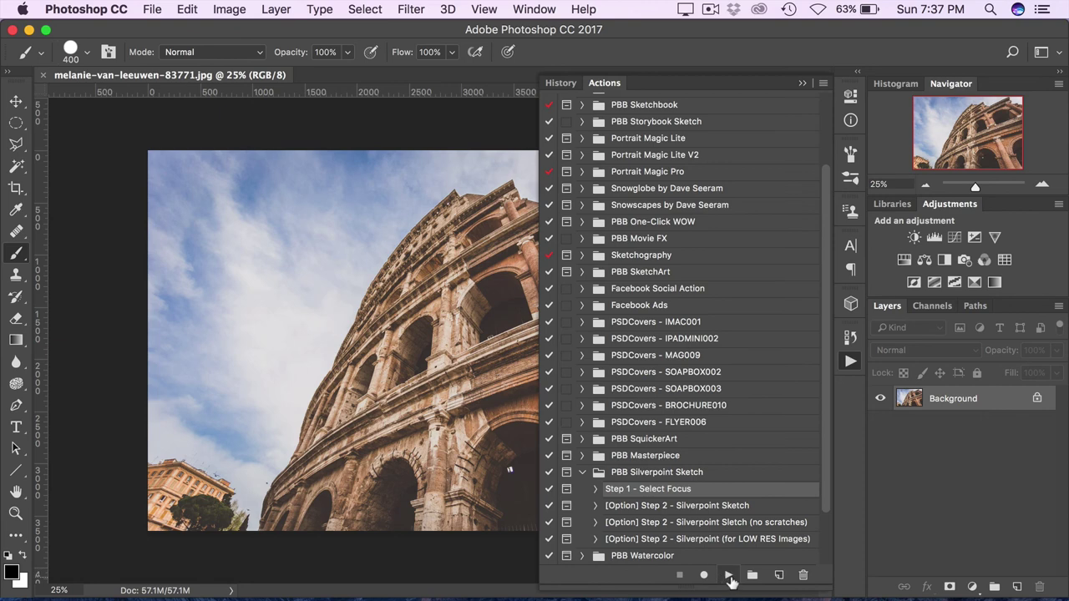
Run Step 1 - Select Focus, dismiss its instructions, and paint orange over the central arches.
left_click(729, 577)
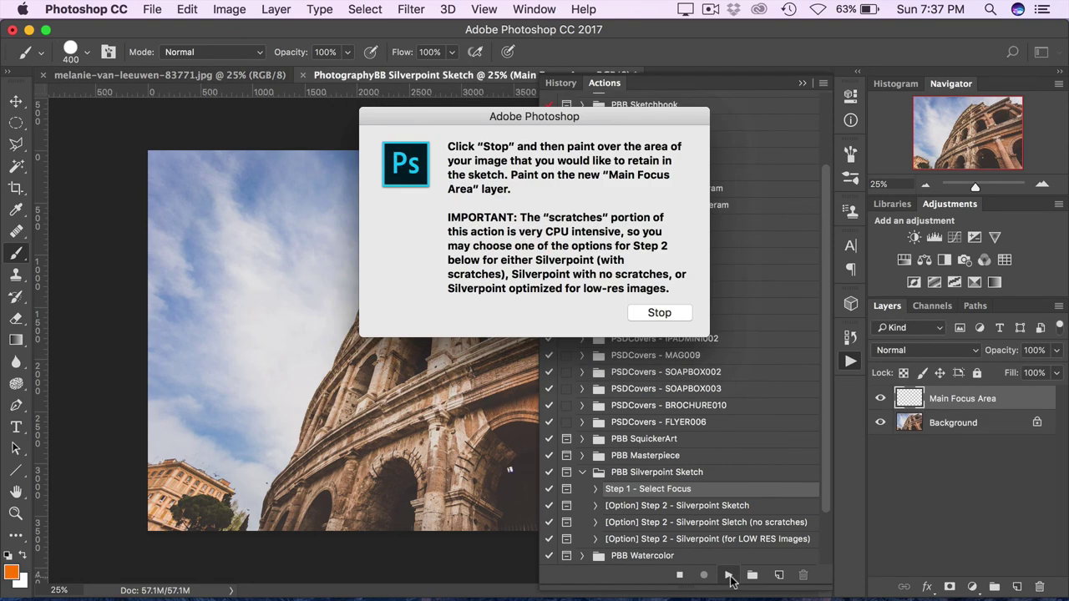
left_click(660, 313)
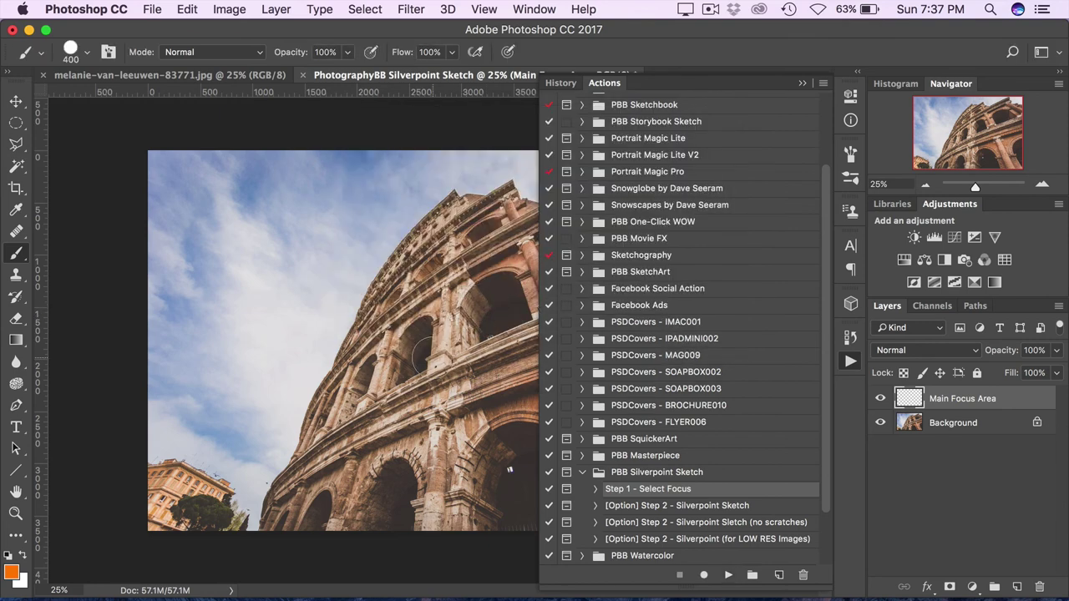
mouse_move(423, 361)
left_mouse_down()
mouse_move(423, 305)
mouse_move(451, 234)
mouse_move(437, 243)
mouse_move(499, 230)
mouse_move(474, 223)
mouse_move(405, 284)
mouse_move(417, 262)
mouse_move(369, 342)
mouse_move(376, 325)
mouse_move(285, 534)
mouse_move(337, 492)
mouse_move(382, 410)
mouse_move(370, 480)
mouse_move(307, 549)
mouse_move(346, 516)
mouse_move(401, 493)
mouse_move(435, 459)
mouse_move(424, 465)
mouse_move(433, 426)
mouse_move(414, 432)
mouse_move(378, 535)
left_mouse_up()
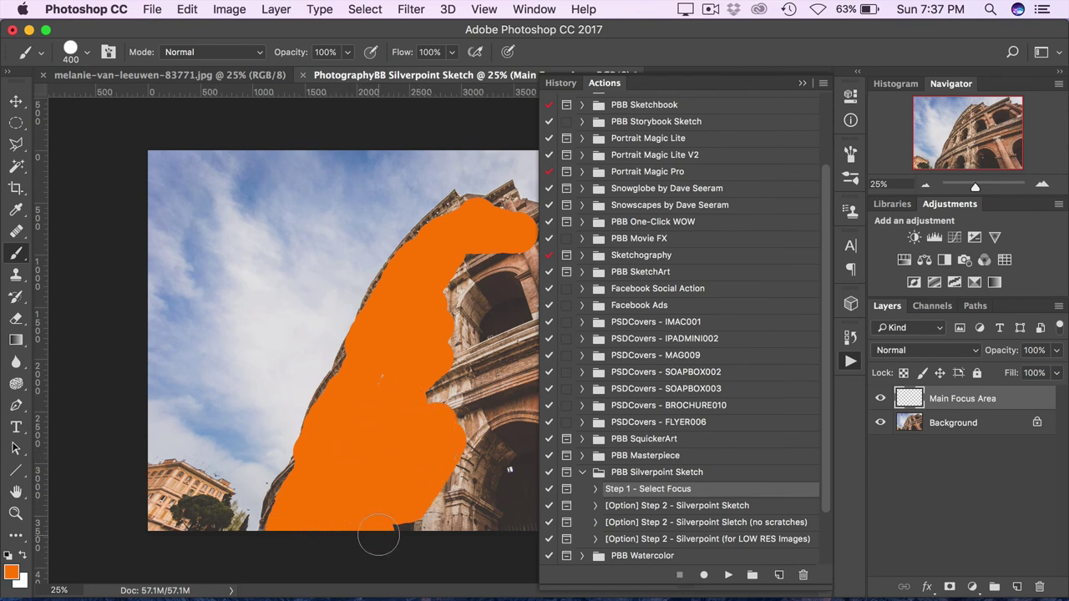
Set the brush to 100% opacity and 900 px, then paint the rest of the Colosseum and bottom-left buildings orange.
left_click(86, 52)
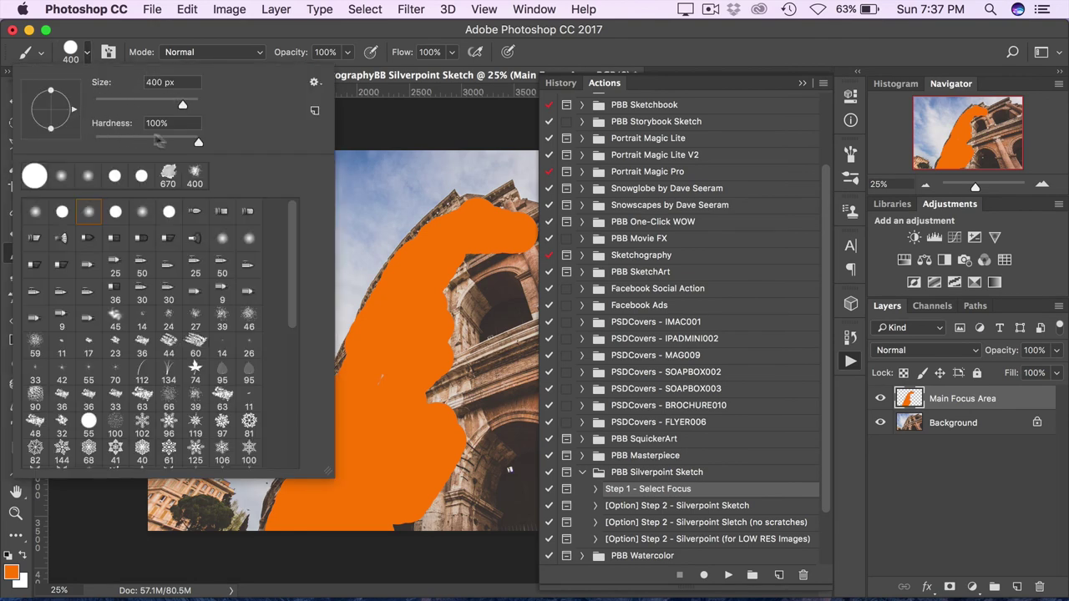
left_click(348, 52)
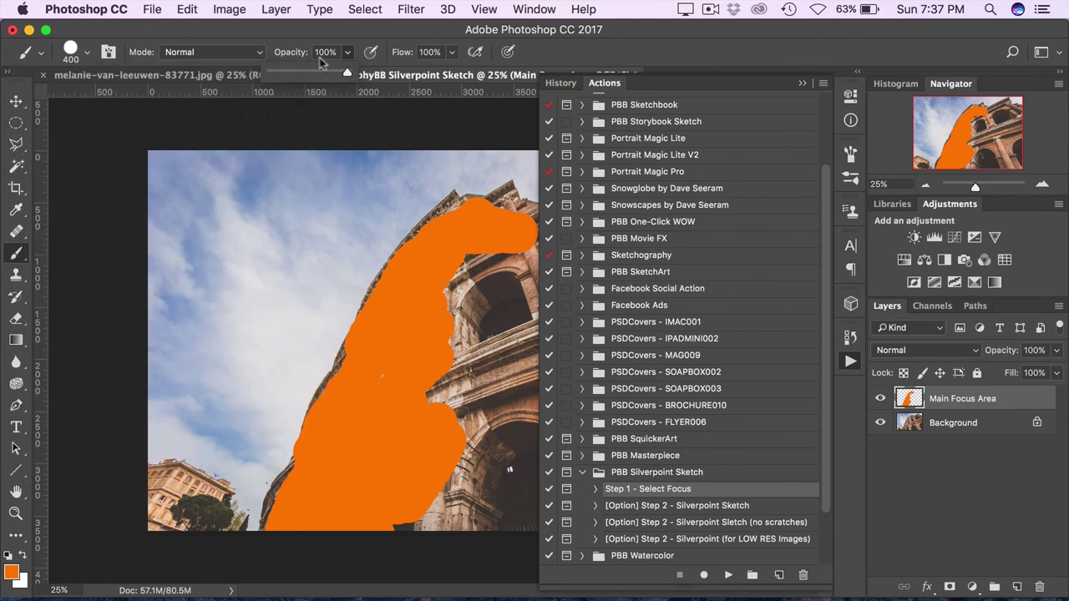
left_click(349, 53)
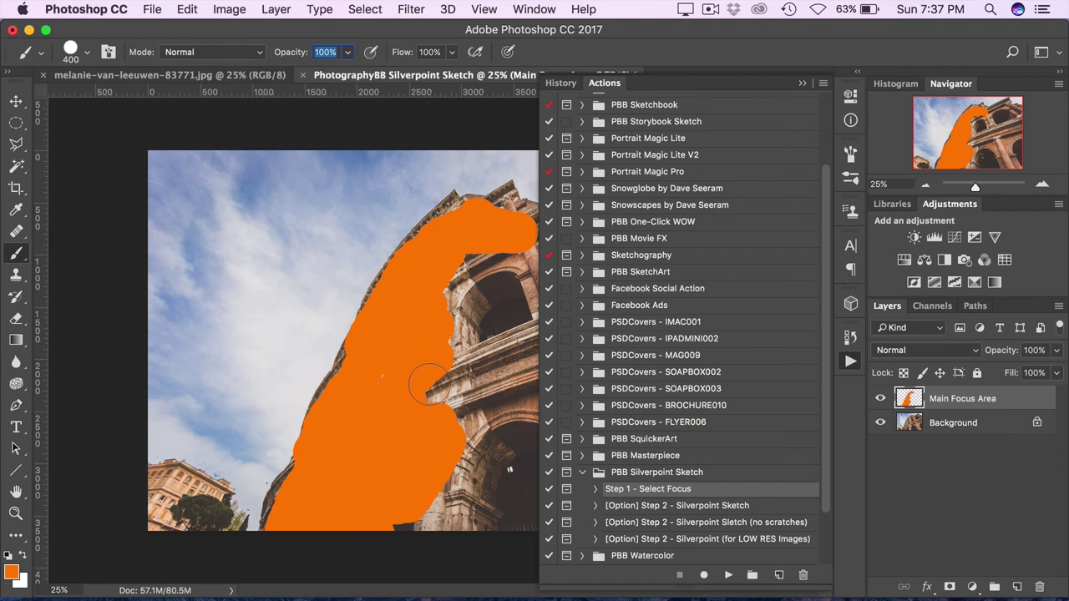
key("bracketright")
key("bracketright")
key("bracketright")
key("bracketright")
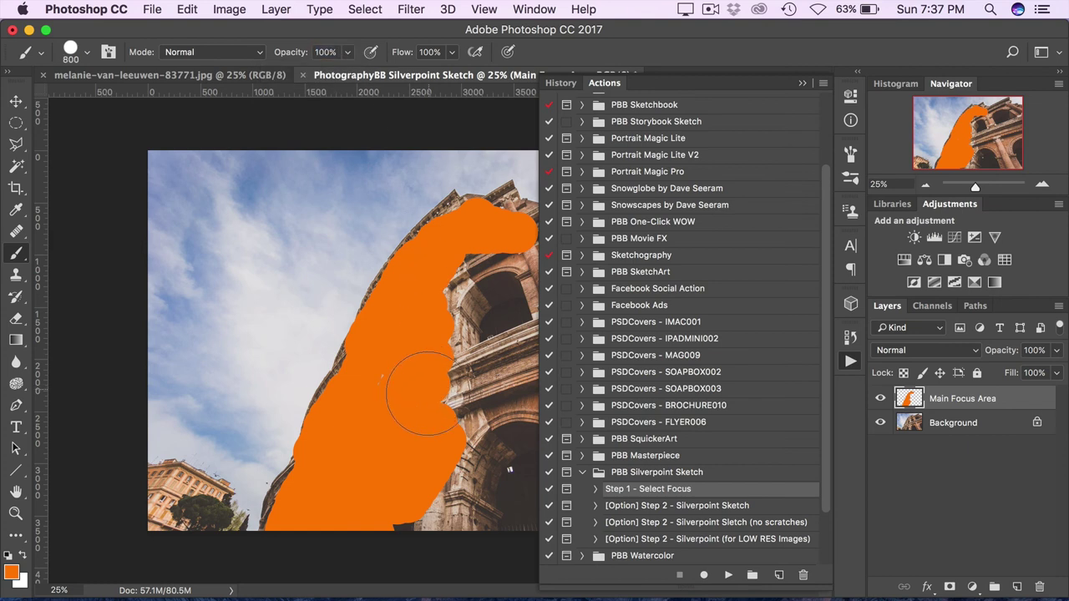
key("bracketright")
mouse_move(410, 444)
left_mouse_down()
mouse_move(485, 326)
mouse_move(491, 266)
mouse_move(445, 440)
mouse_move(379, 551)
mouse_move(435, 490)
mouse_move(443, 543)
mouse_move(484, 465)
mouse_move(508, 399)
mouse_move(514, 306)
mouse_move(507, 262)
left_mouse_up()
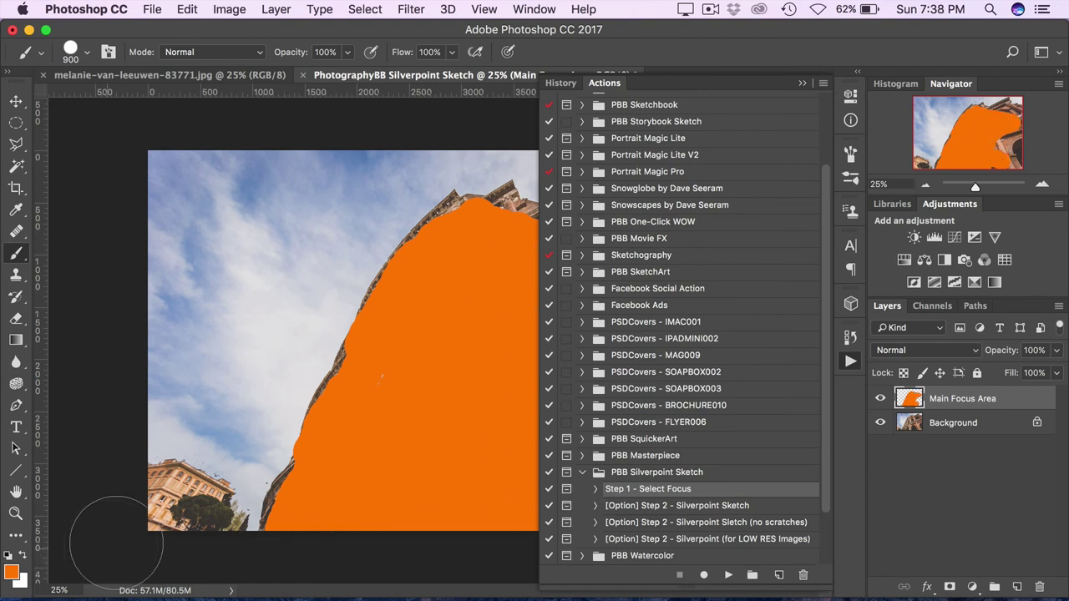
mouse_move(160, 511)
left_mouse_down()
mouse_move(196, 501)
mouse_move(183, 541)
left_mouse_up()
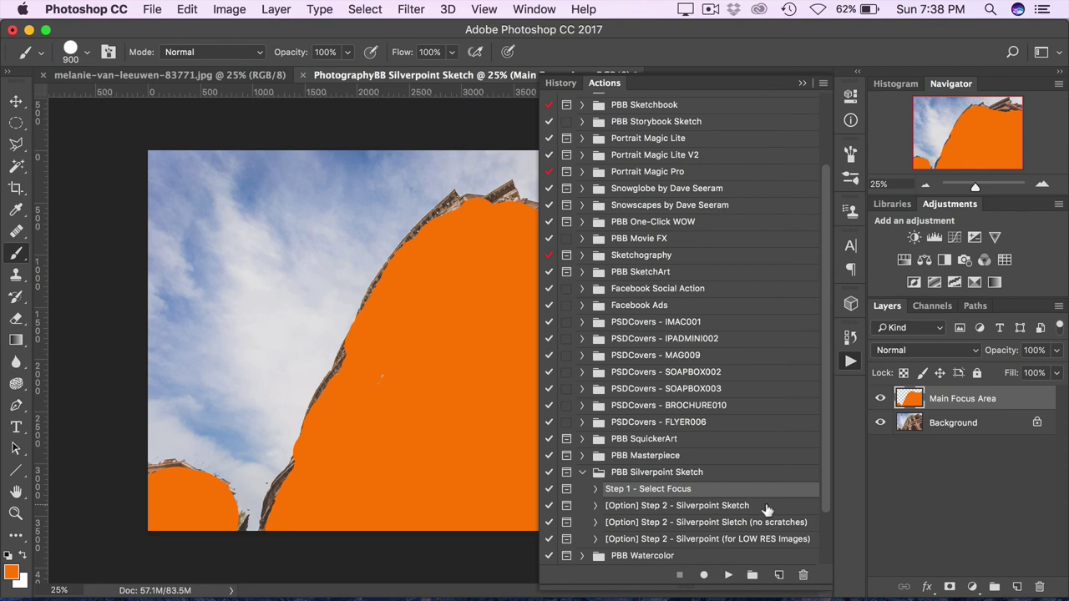
Play '[Option] Step 2 - Silverpoint Sketch', continue past the completion message, and collapse the Actions panel.
left_click(767, 507)
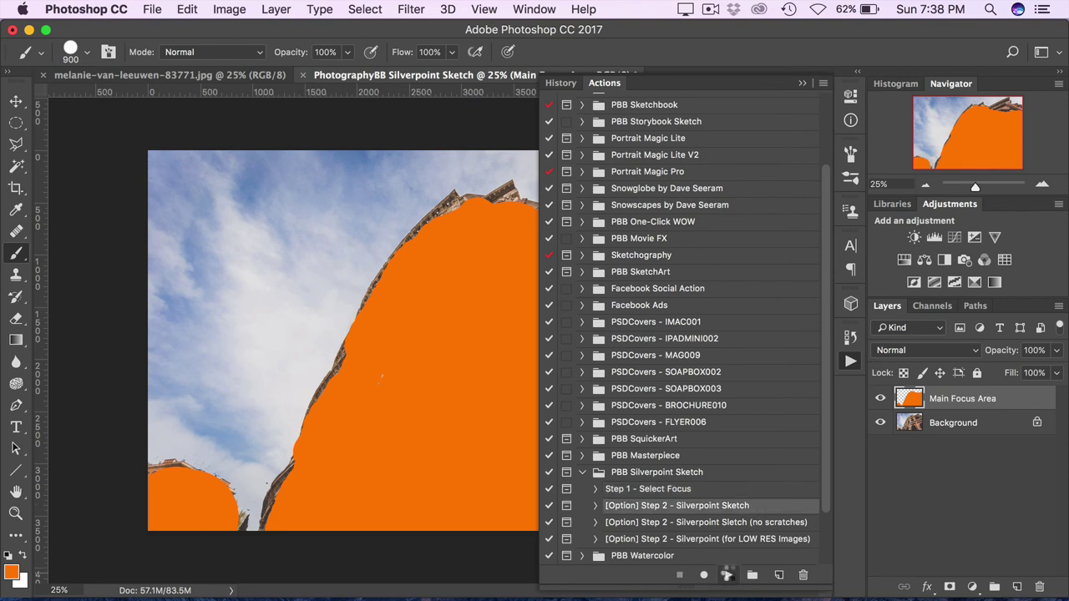
left_click(728, 576)
left_click(729, 575)
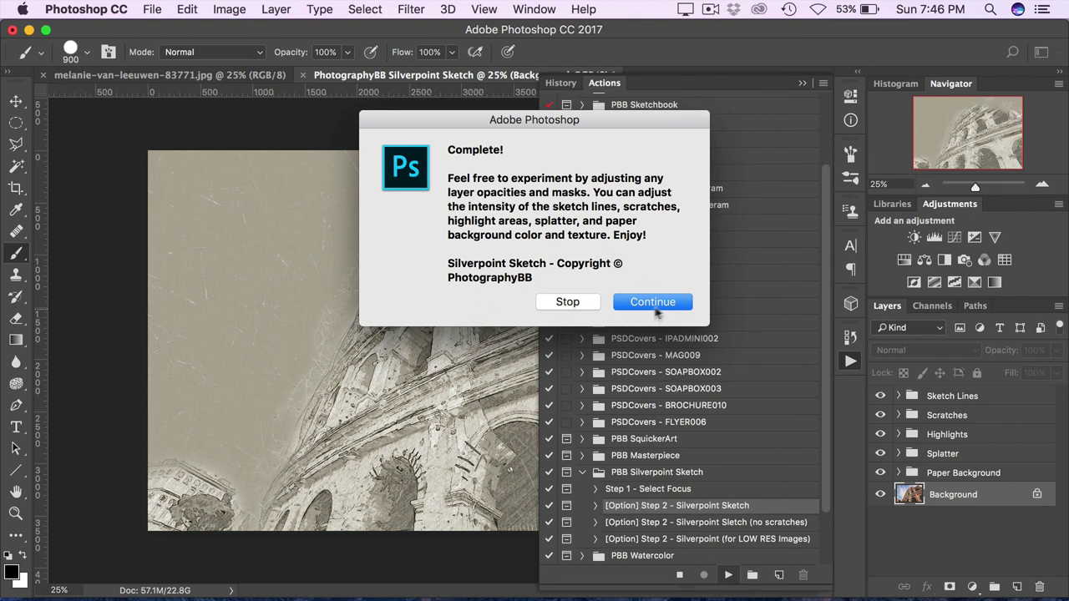
left_click(684, 306)
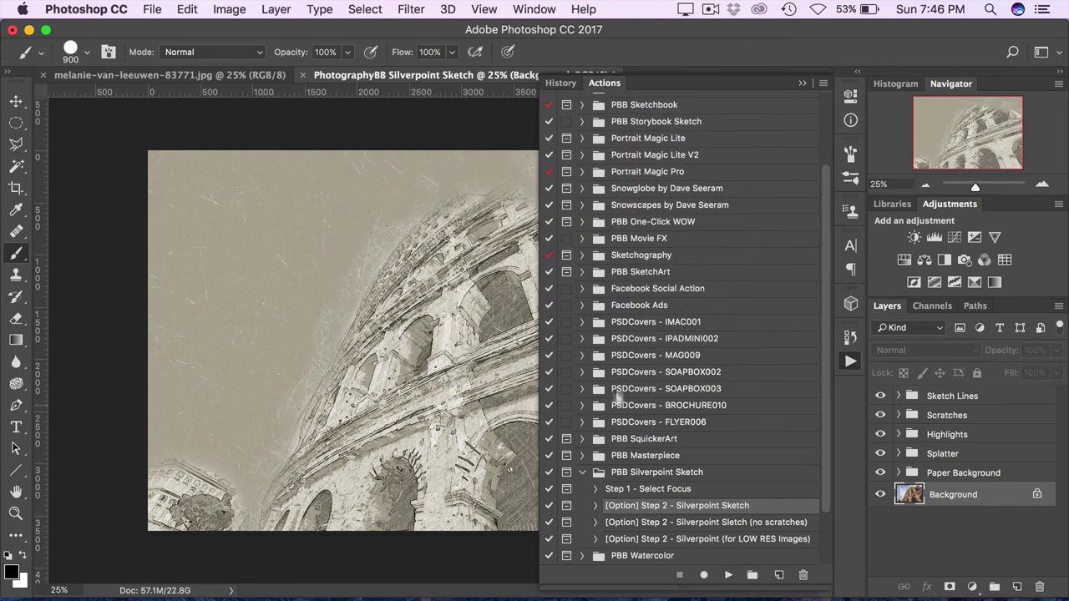
left_click(802, 84)
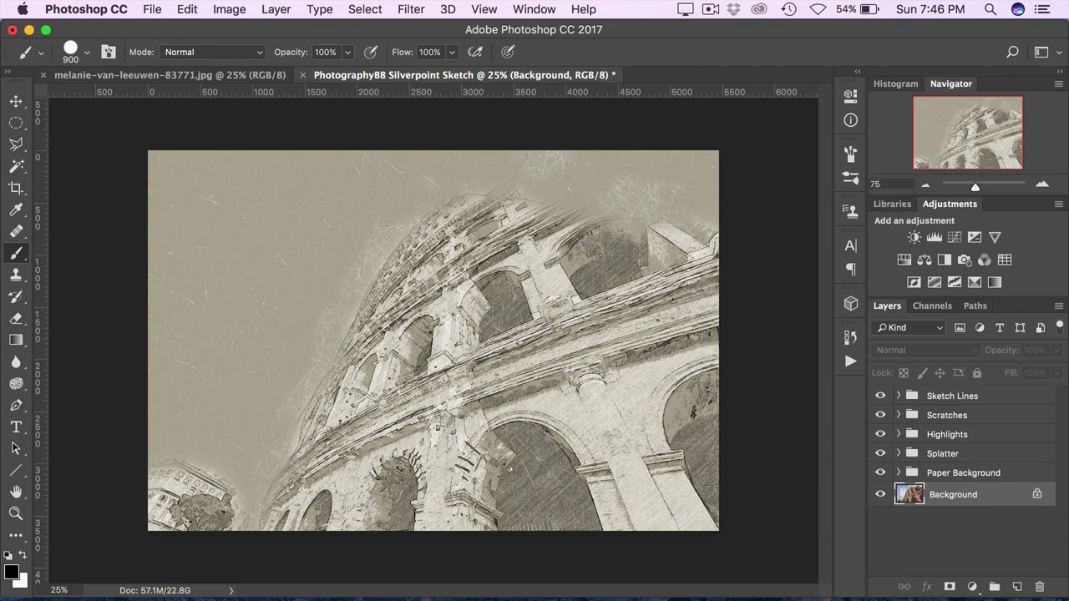
Switch to the Move tool, set the Navigator zoom to 50%, and pan over the Colosseum's upper arches.
scroll(449, 326, "up", 5)
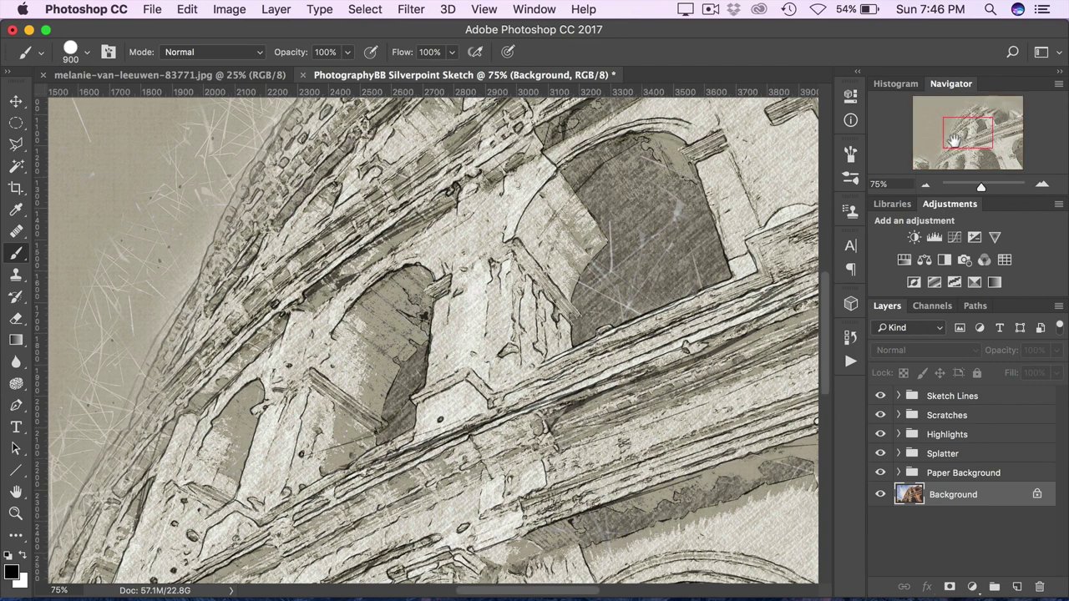
left_click_drag(959, 137, 956, 127)
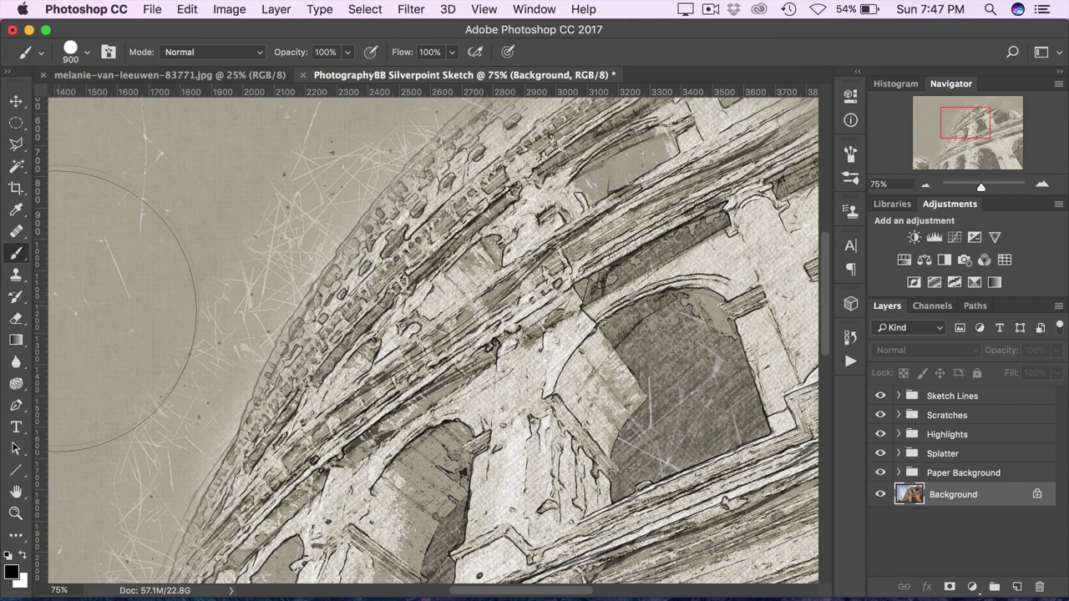
key("v")
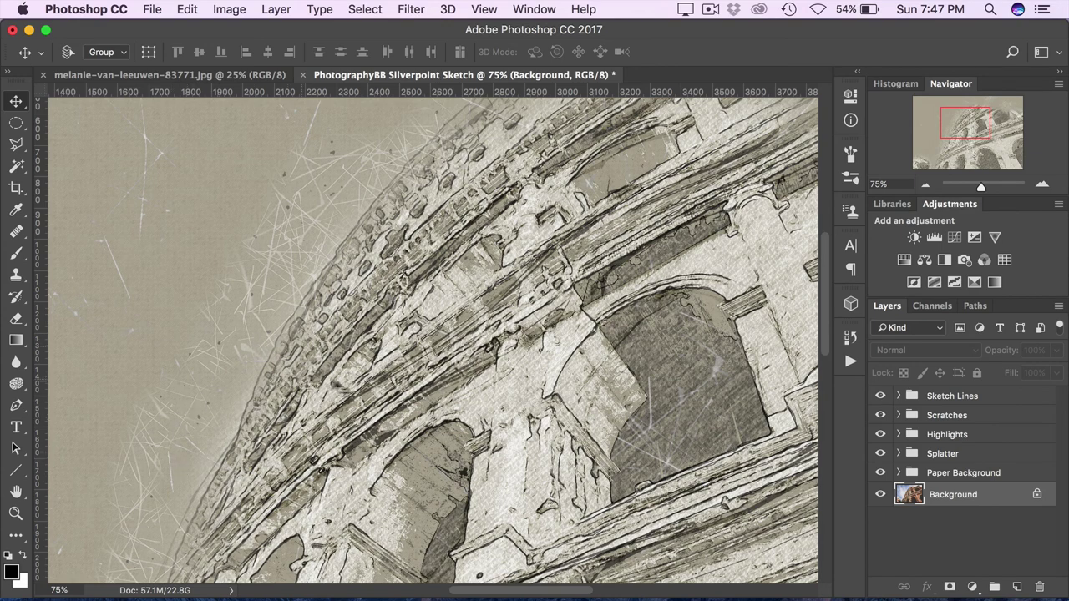
left_click(879, 184)
key("Return")
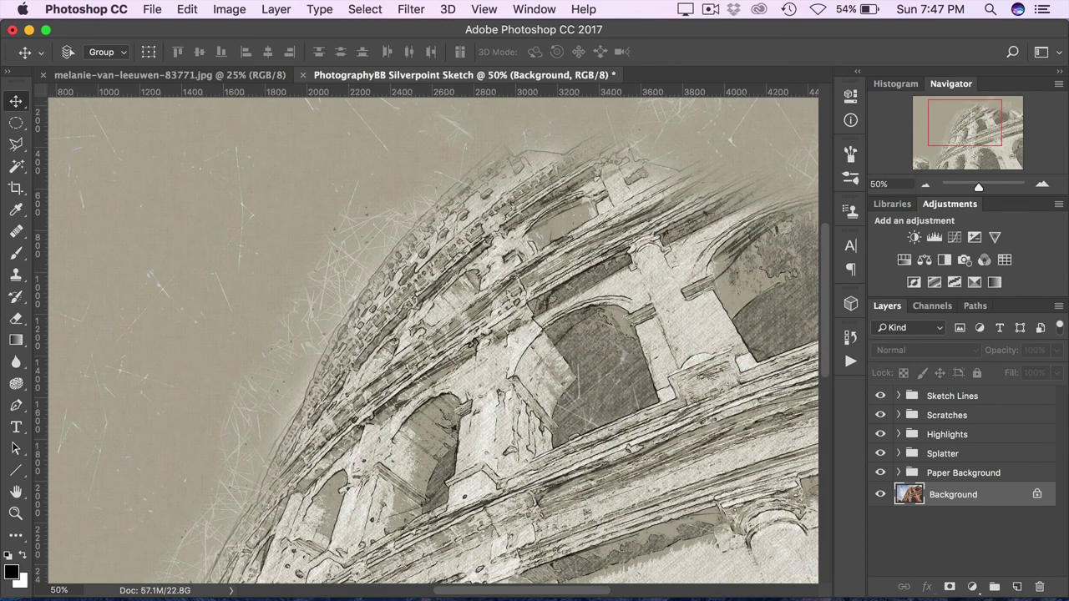
left_click_drag(959, 134, 980, 120)
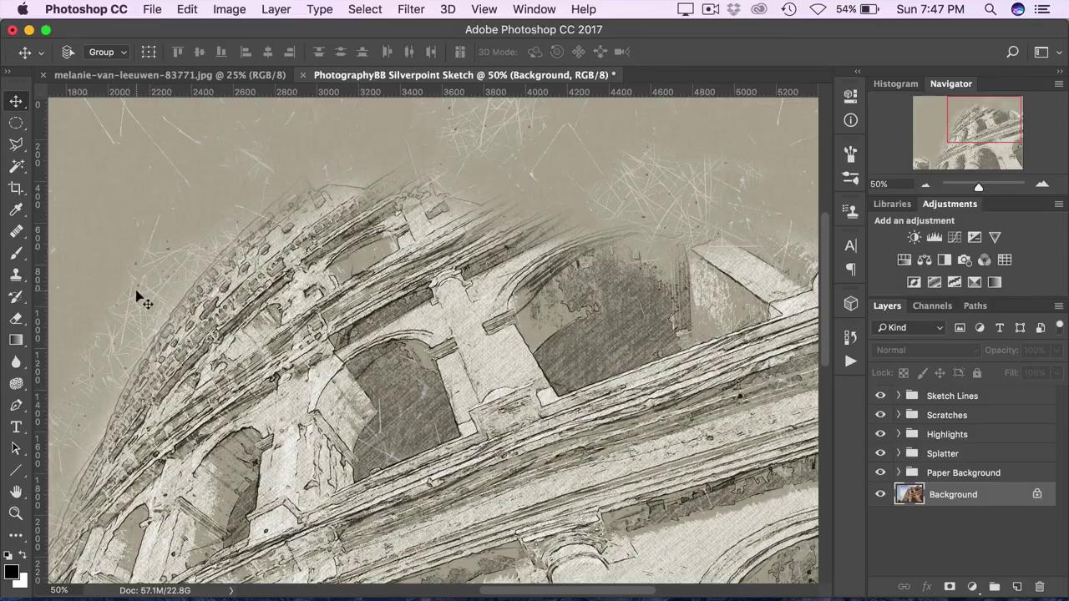
left_click_drag(992, 125, 970, 141)
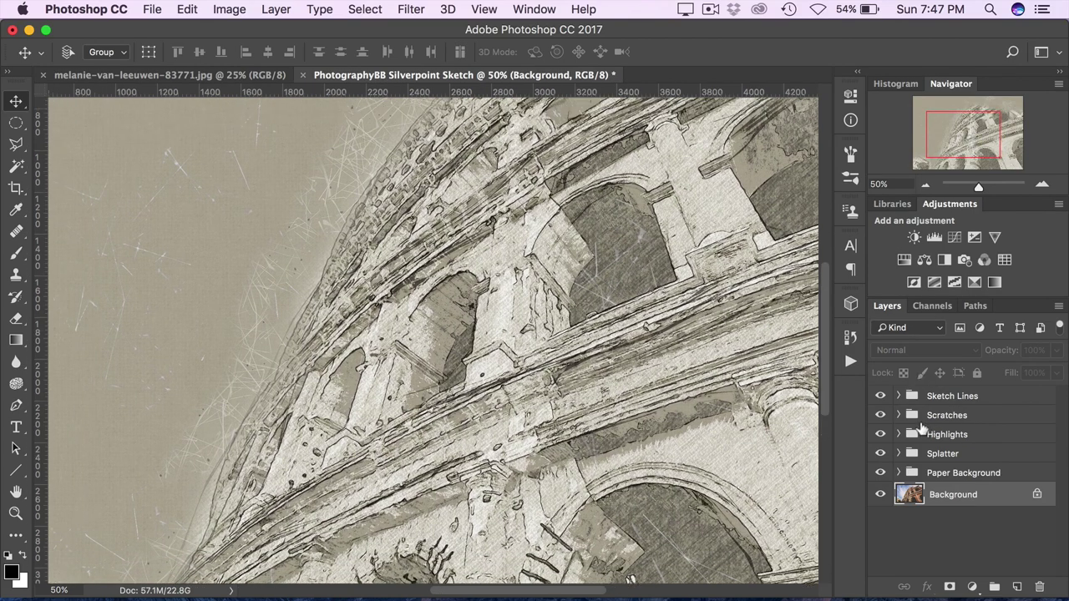
Raise the Rough Sketch Lines layer's opacity in the Sketch Lines group from 50% to 59%.
left_click(984, 398)
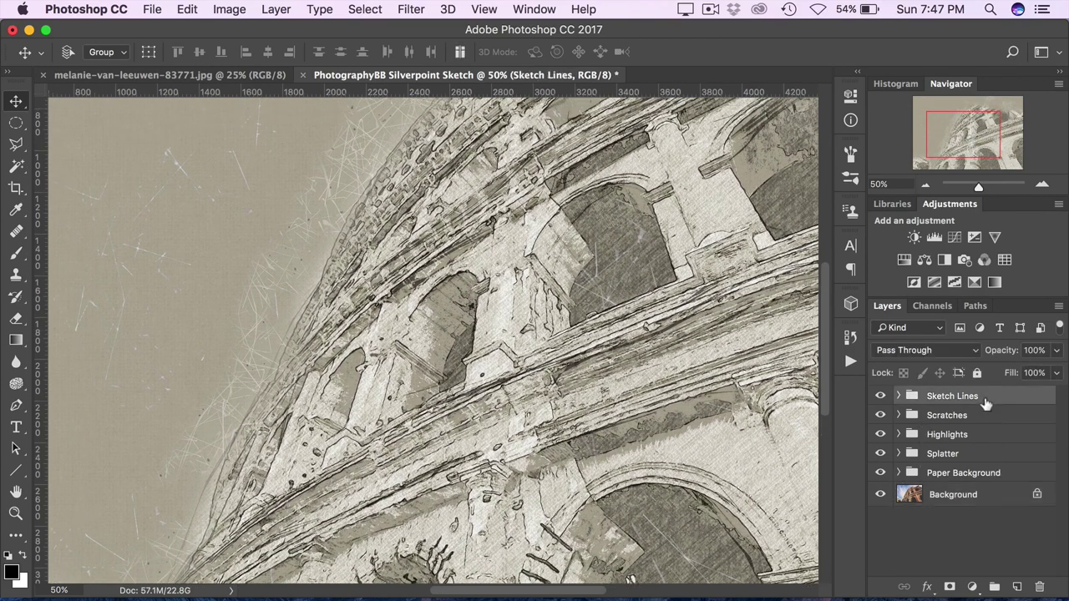
left_click(898, 398)
left_click(898, 398)
left_click(898, 398)
left_click(898, 398)
left_click(898, 398)
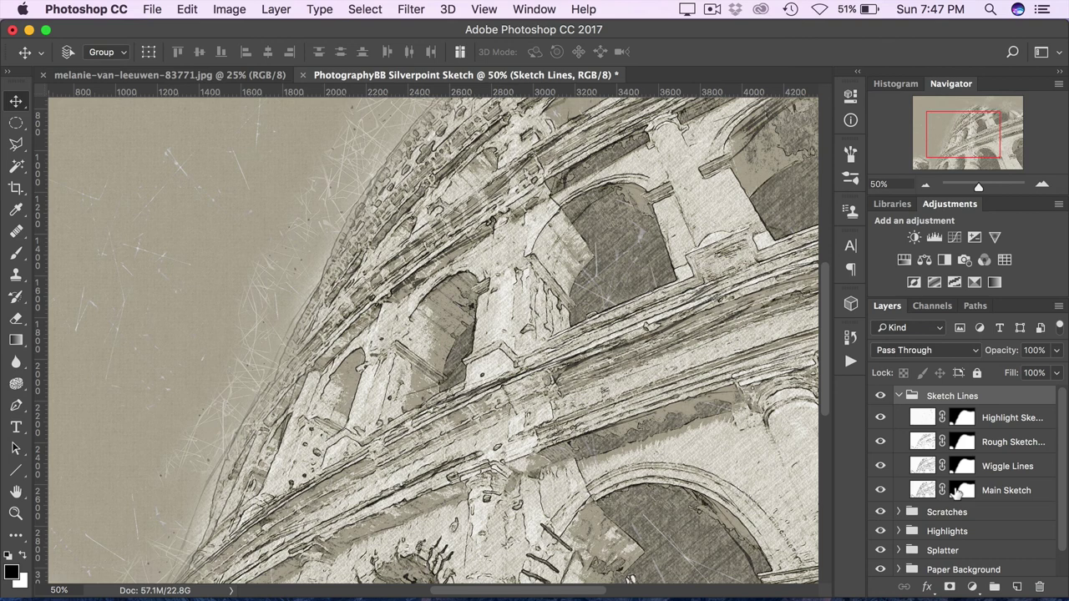
left_click(922, 444)
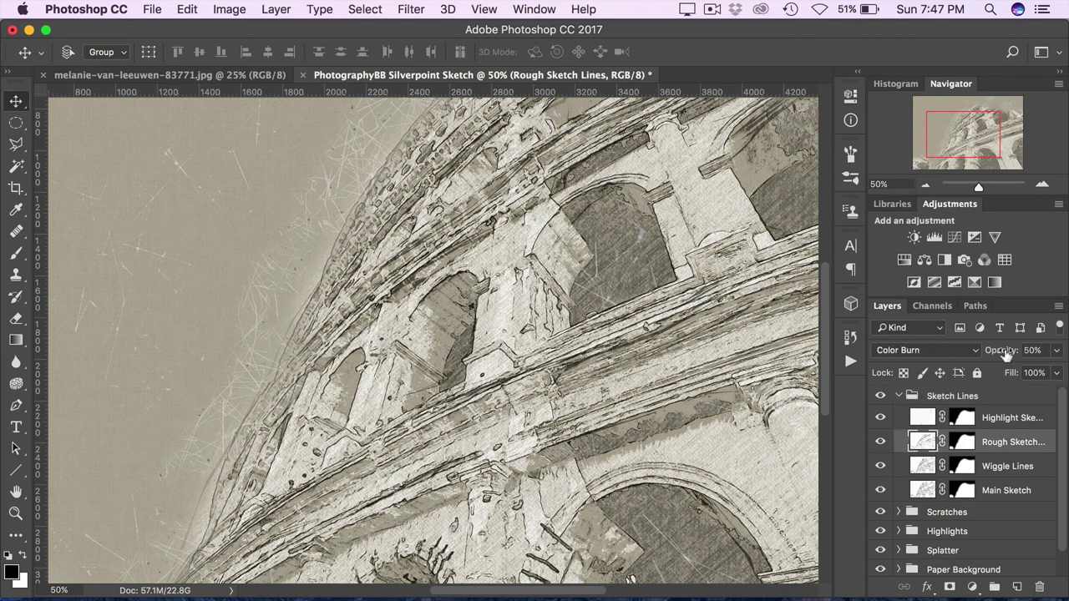
left_click(1032, 350)
left_click_drag(976, 346, 1056, 345)
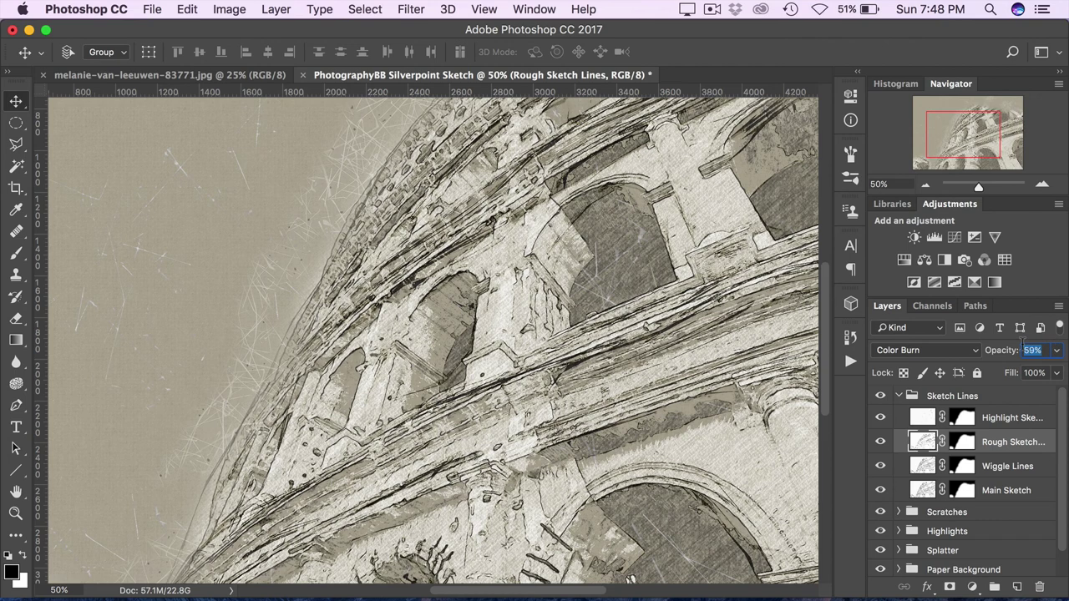
left_click(899, 396)
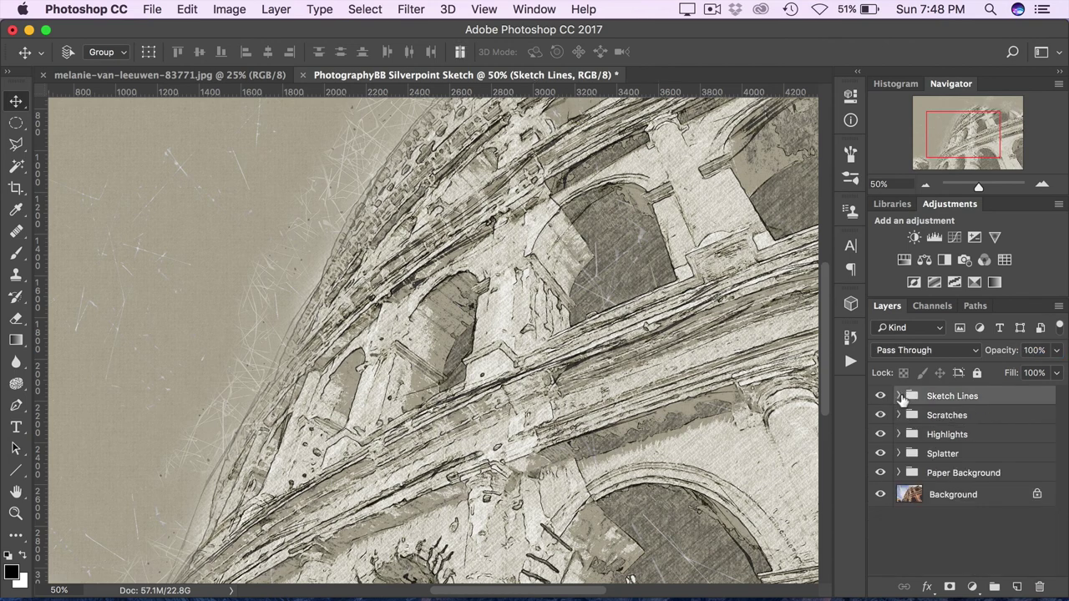
left_click(901, 417)
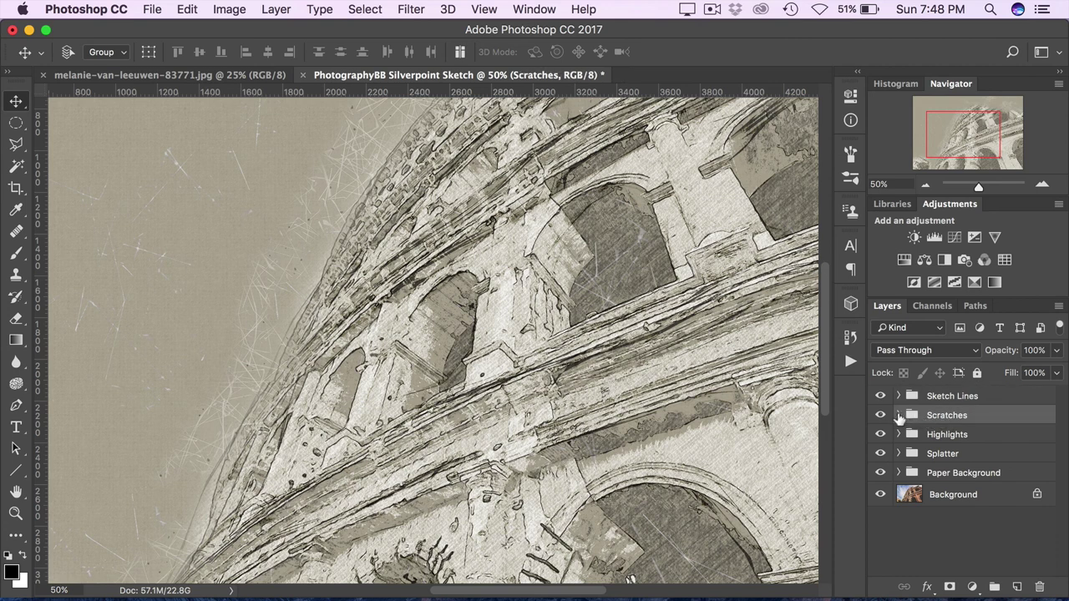
left_click(899, 415)
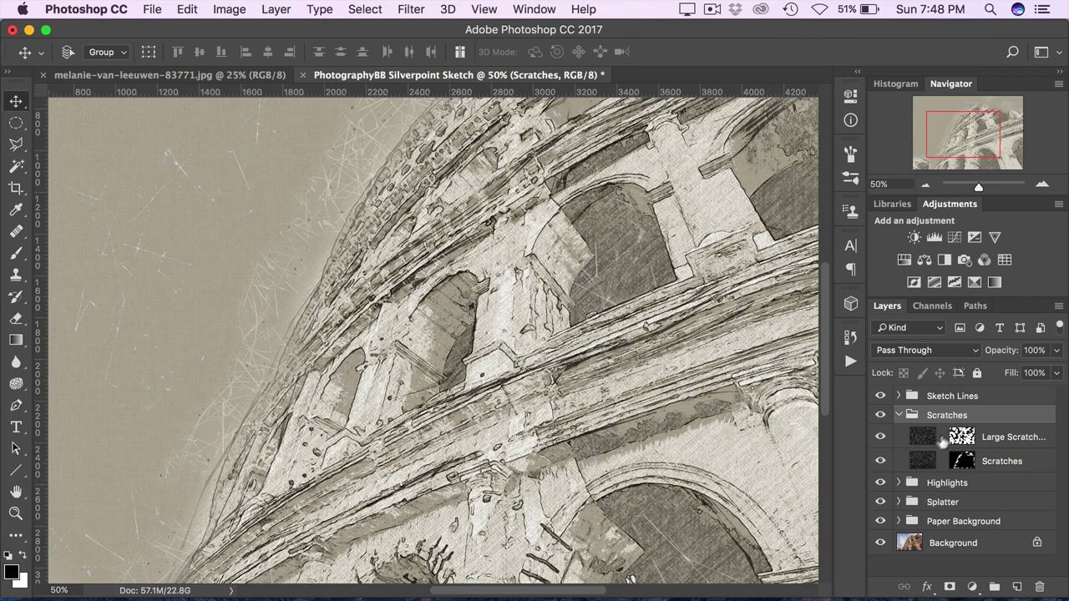
left_click(926, 440)
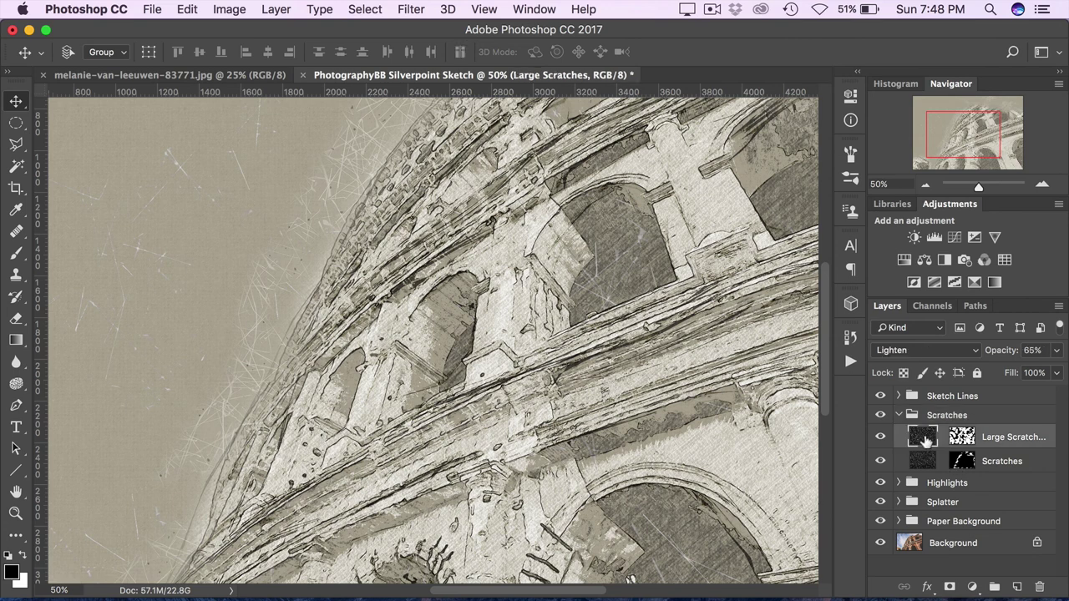
left_click(880, 438)
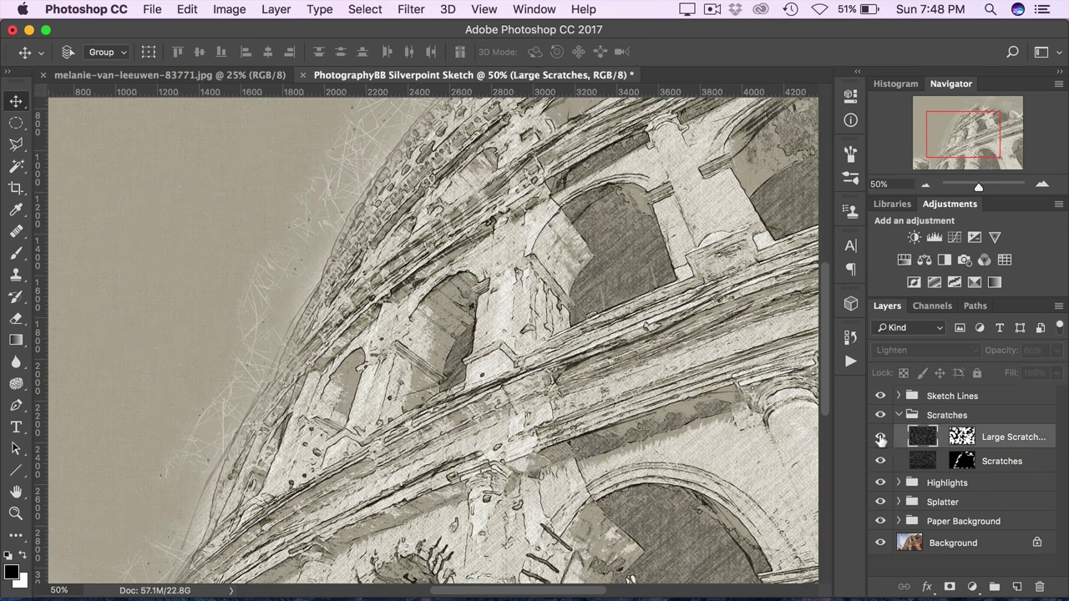
left_click(880, 438)
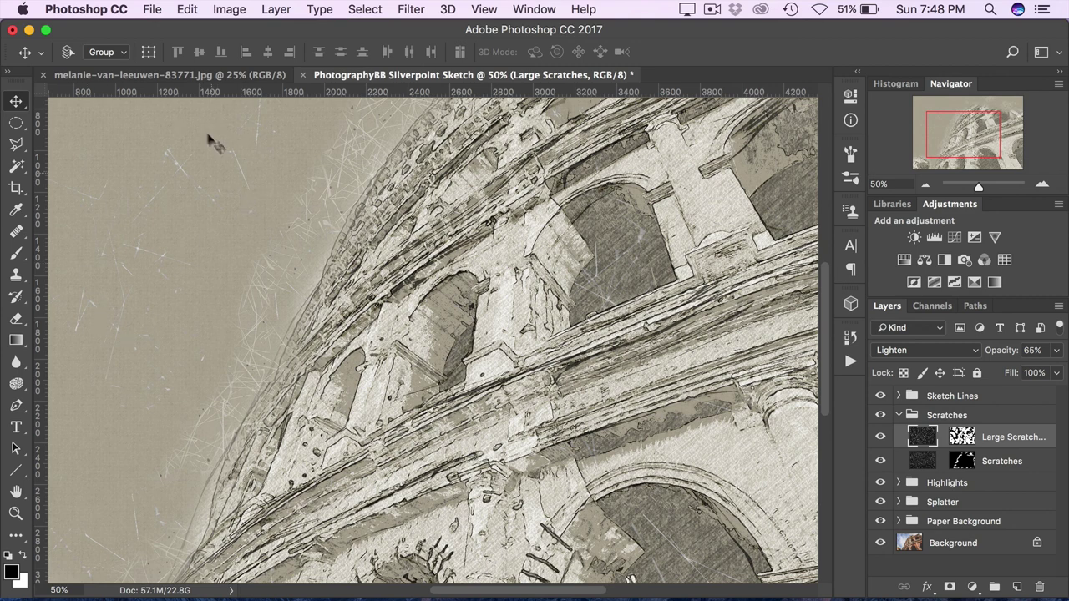
left_click(880, 438)
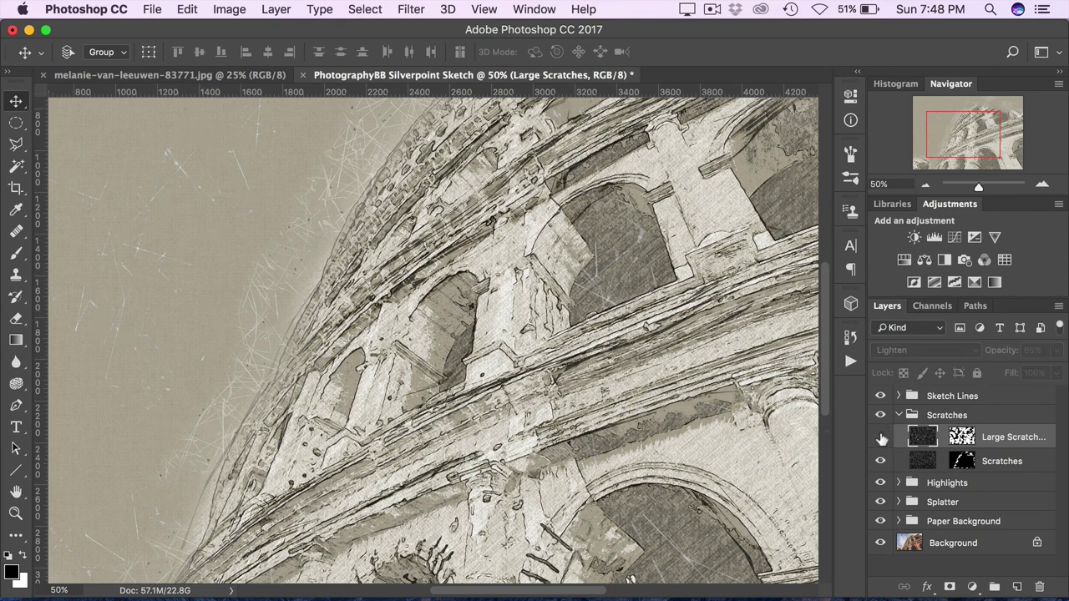
left_click(881, 437)
left_click_drag(1002, 351, 1027, 354)
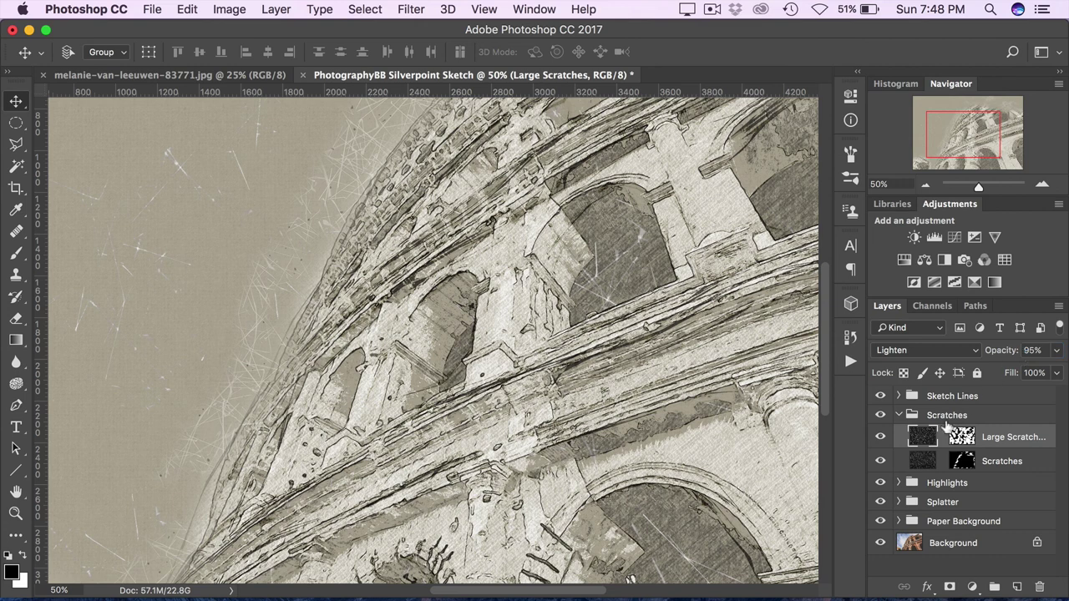
left_click(918, 461)
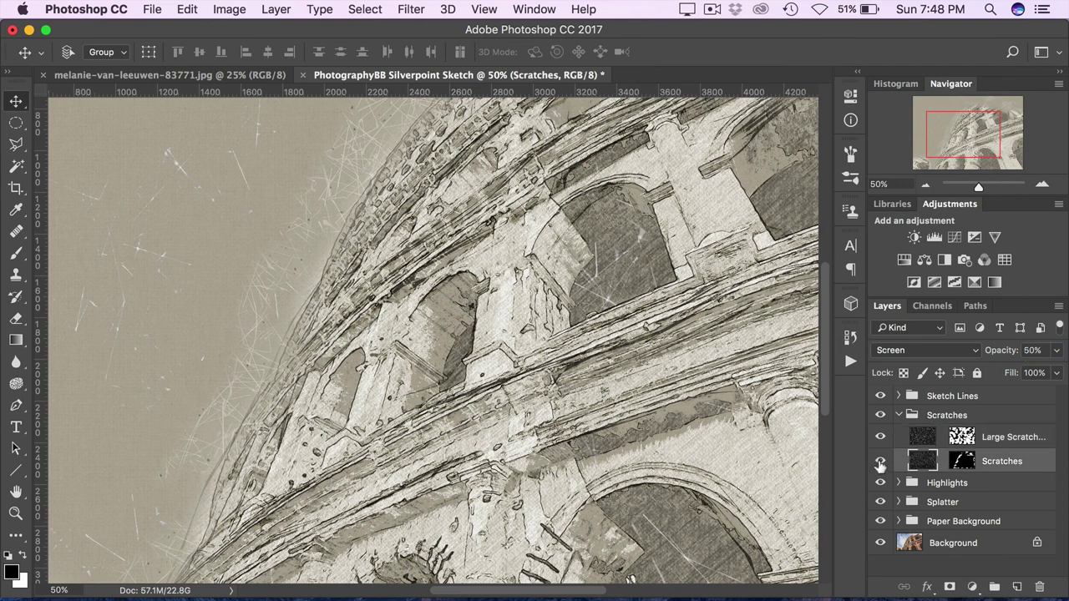
left_click(880, 462)
left_click(880, 462)
left_click(880, 438)
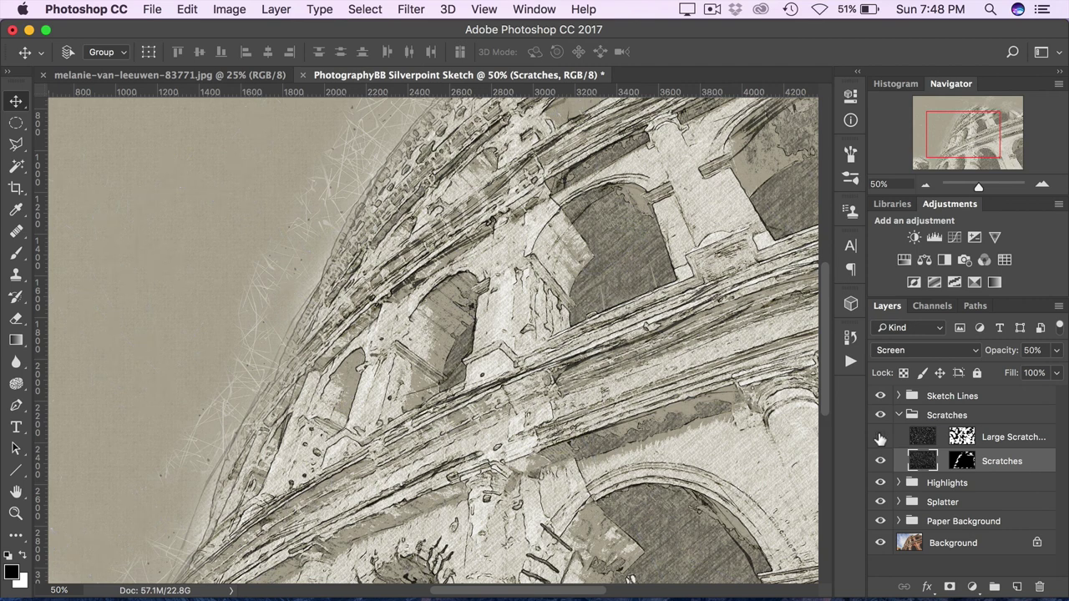
left_click(880, 462)
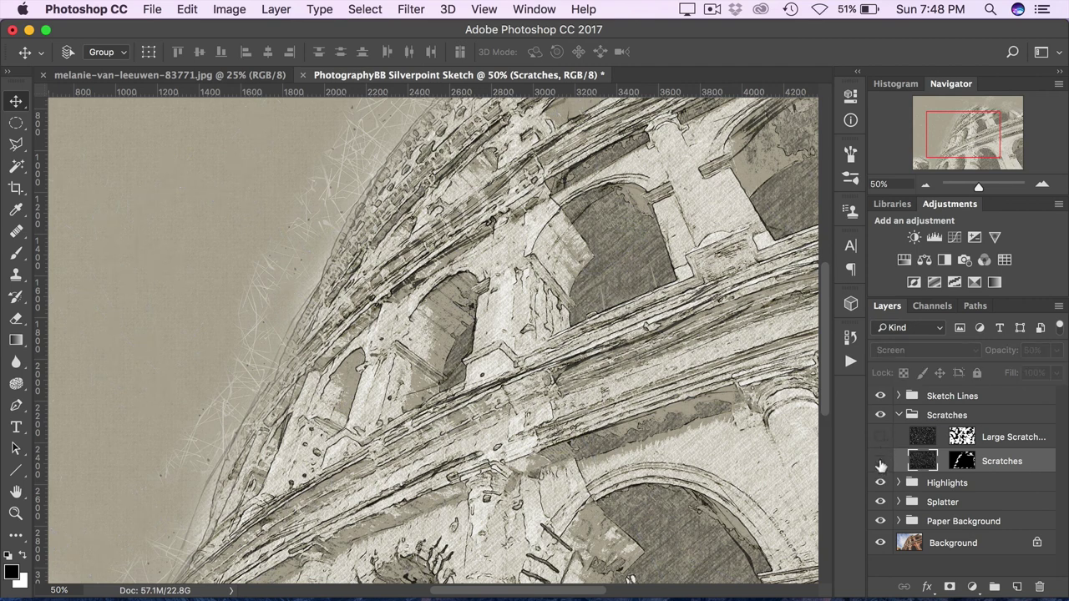
left_click(880, 462)
left_click(880, 462)
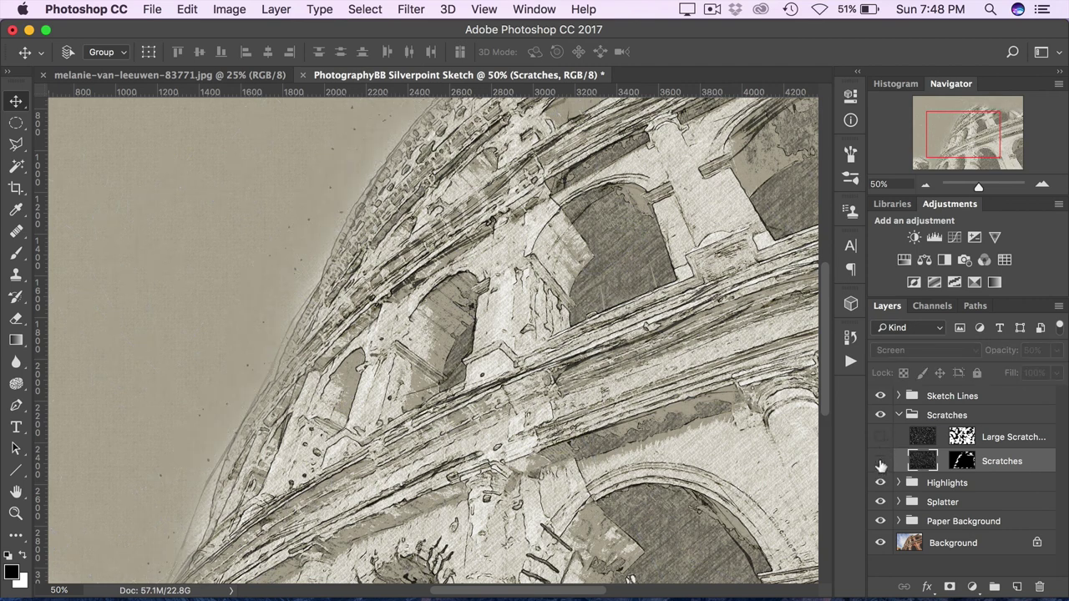
left_click(880, 462)
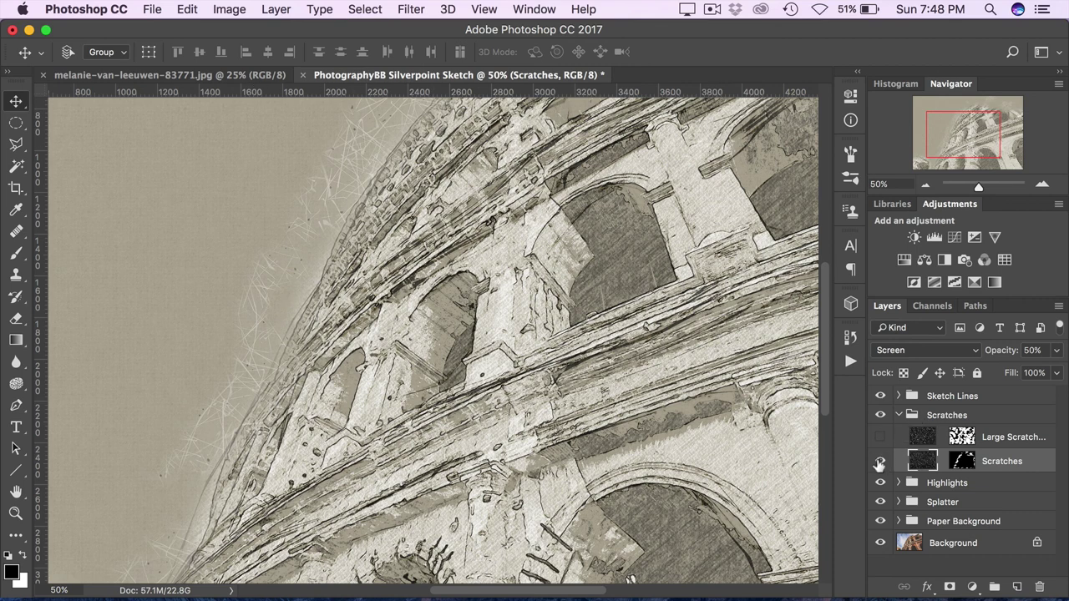
left_click(880, 437)
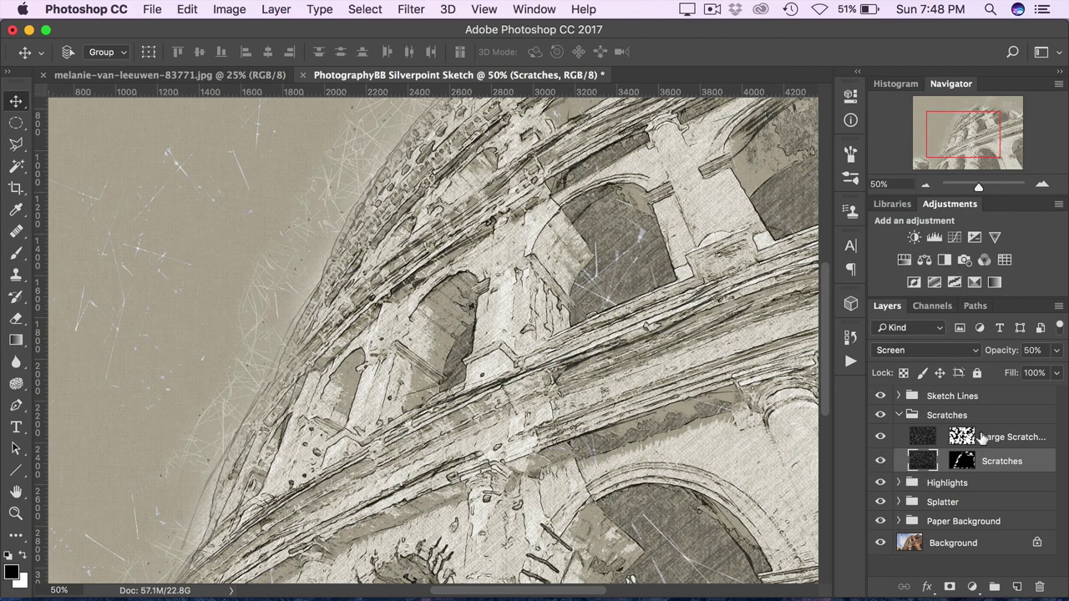
left_click_drag(963, 140, 964, 150)
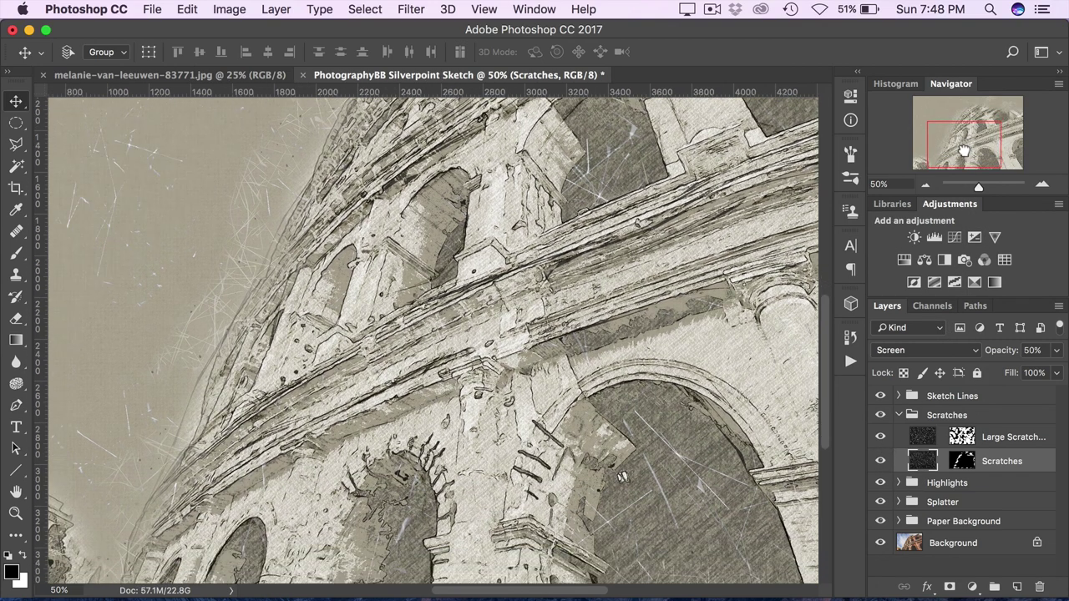
On the Scratches layer mask, paint white with a 700 px brush to reveal scratches over the upper arches.
left_click(963, 462)
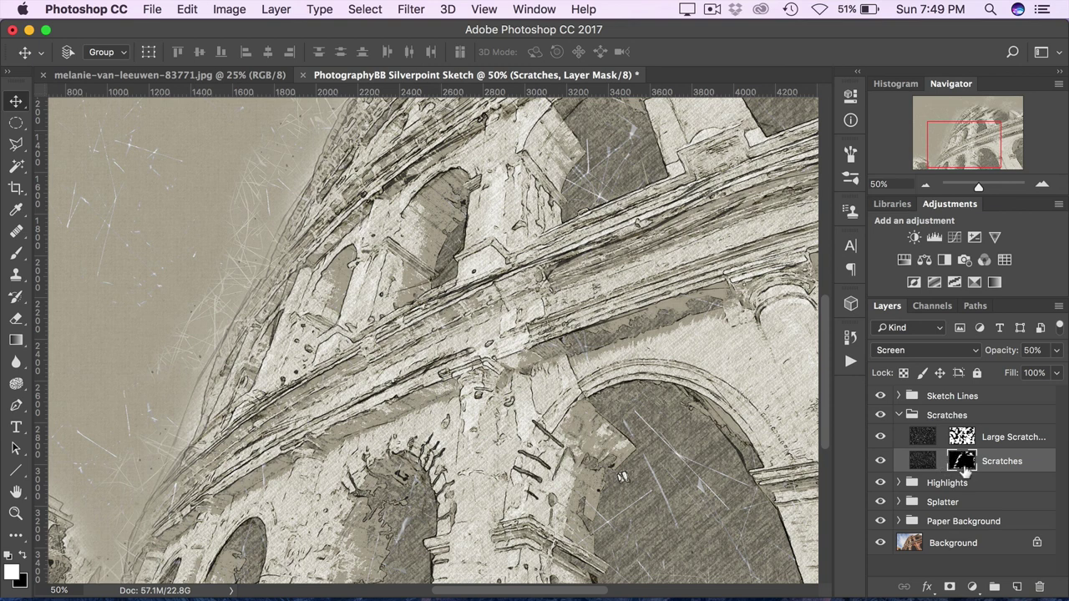
key("b")
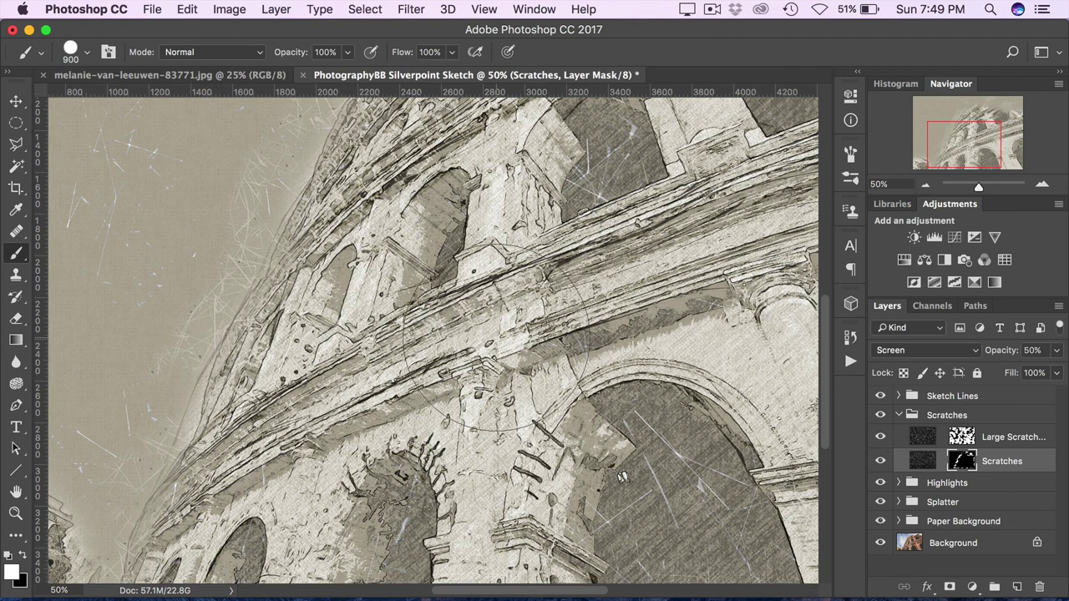
key("bracketleft")
key("bracketleft")
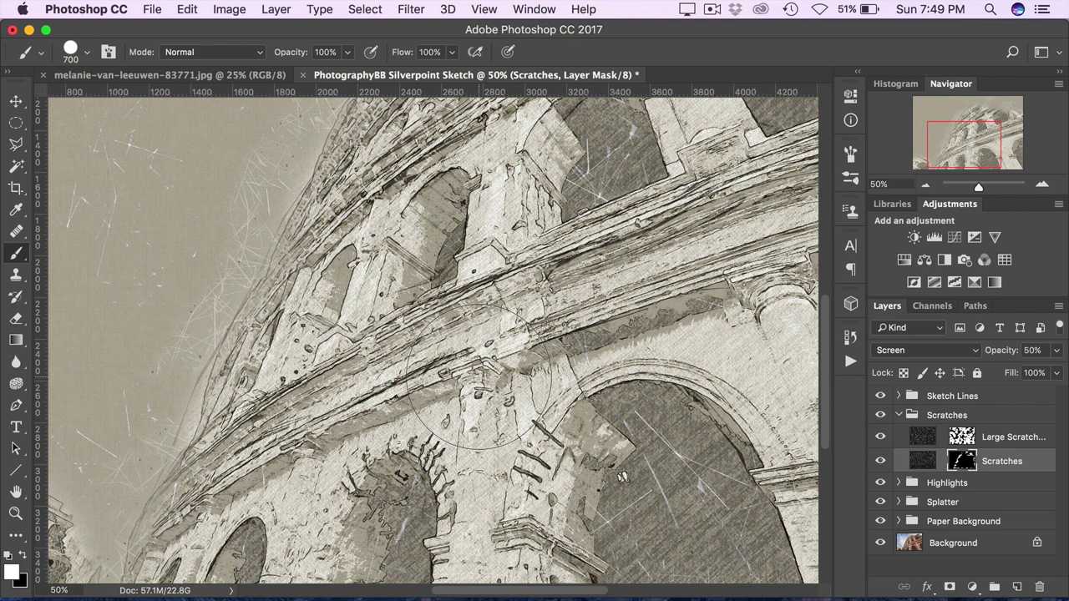
key("x")
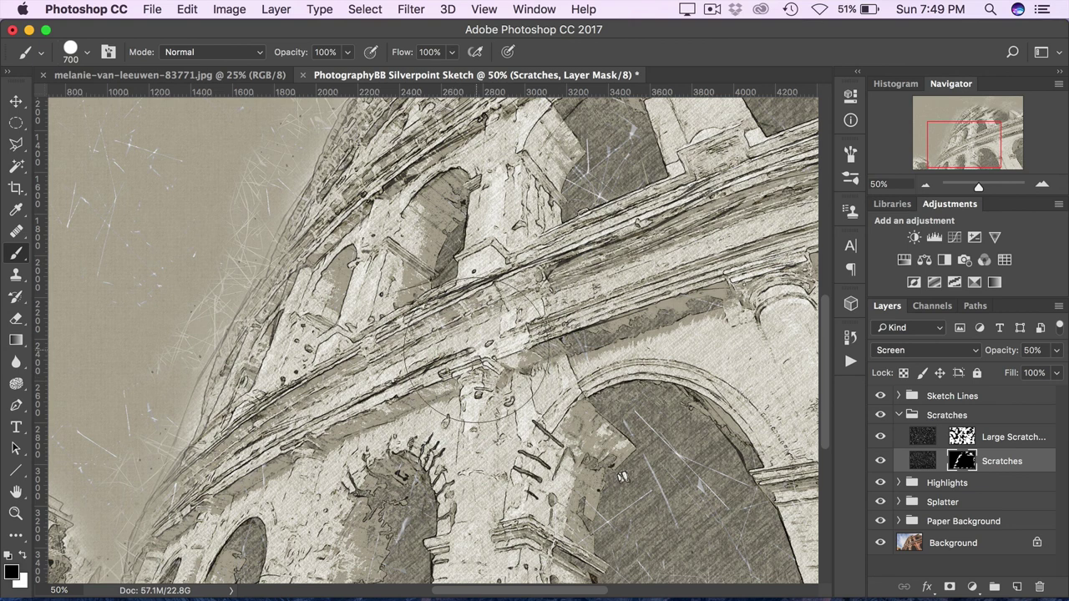
key("x")
mouse_move(539, 226)
left_mouse_down()
mouse_move(442, 251)
mouse_move(380, 317)
mouse_move(468, 250)
left_mouse_up()
mouse_move(505, 201)
left_mouse_down()
mouse_move(518, 180)
mouse_move(601, 150)
mouse_move(643, 150)
mouse_move(677, 300)
mouse_move(602, 351)
mouse_move(618, 435)
mouse_move(669, 430)
mouse_move(677, 551)
mouse_move(560, 502)
mouse_move(401, 510)
left_mouse_up()
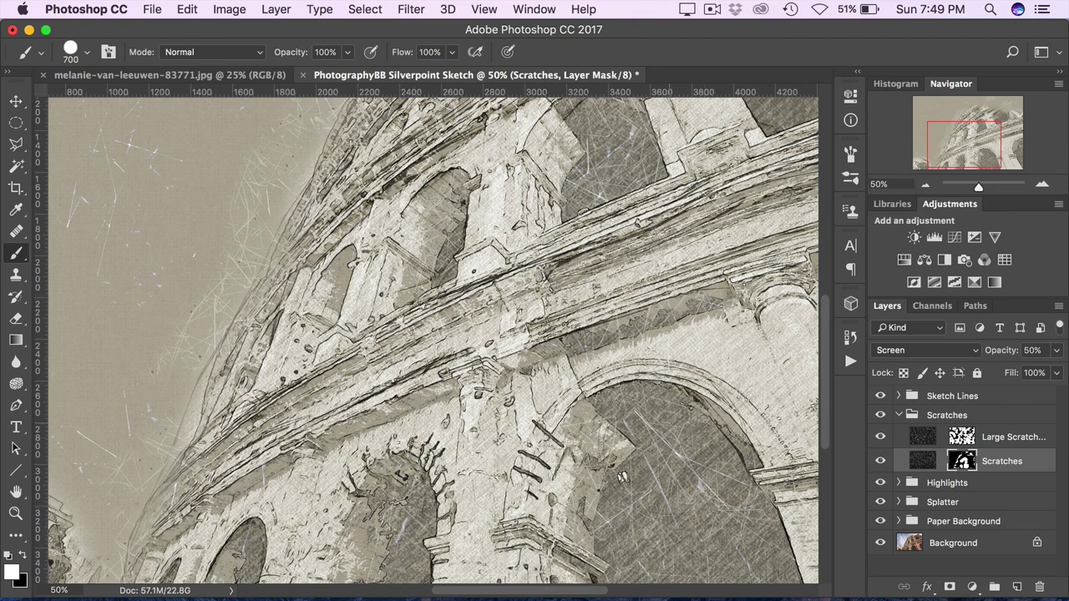
Paint black to remove scratches from the right and lower-left arches.
key("x")
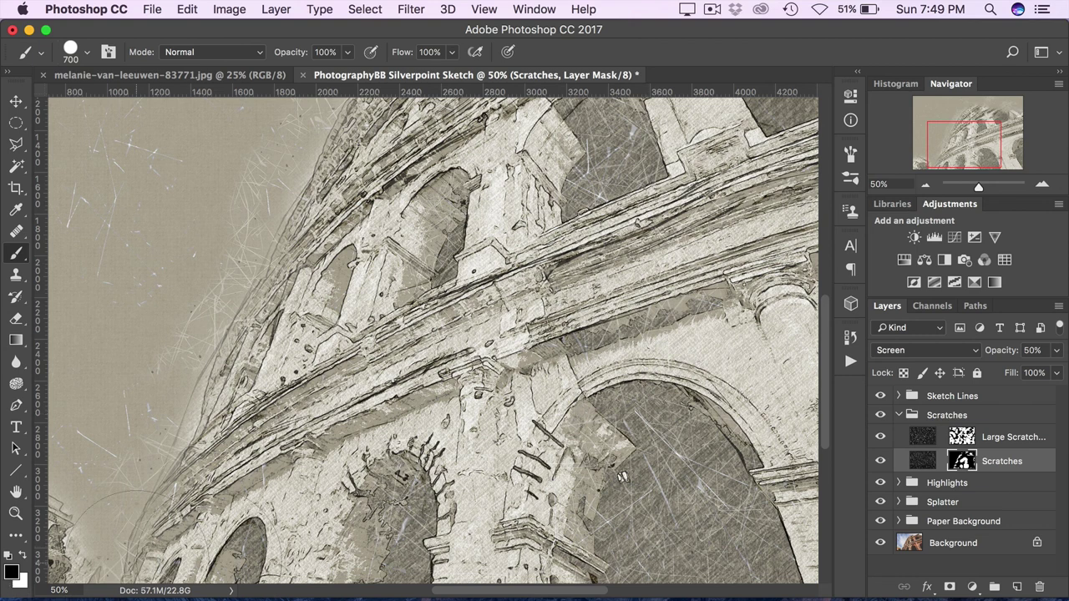
mouse_move(535, 468)
left_mouse_down()
mouse_move(601, 435)
mouse_move(635, 443)
mouse_move(618, 393)
mouse_move(610, 435)
mouse_move(660, 526)
mouse_move(727, 468)
mouse_move(777, 518)
mouse_move(701, 401)
left_mouse_up()
left_click_drag(416, 534, 399, 518)
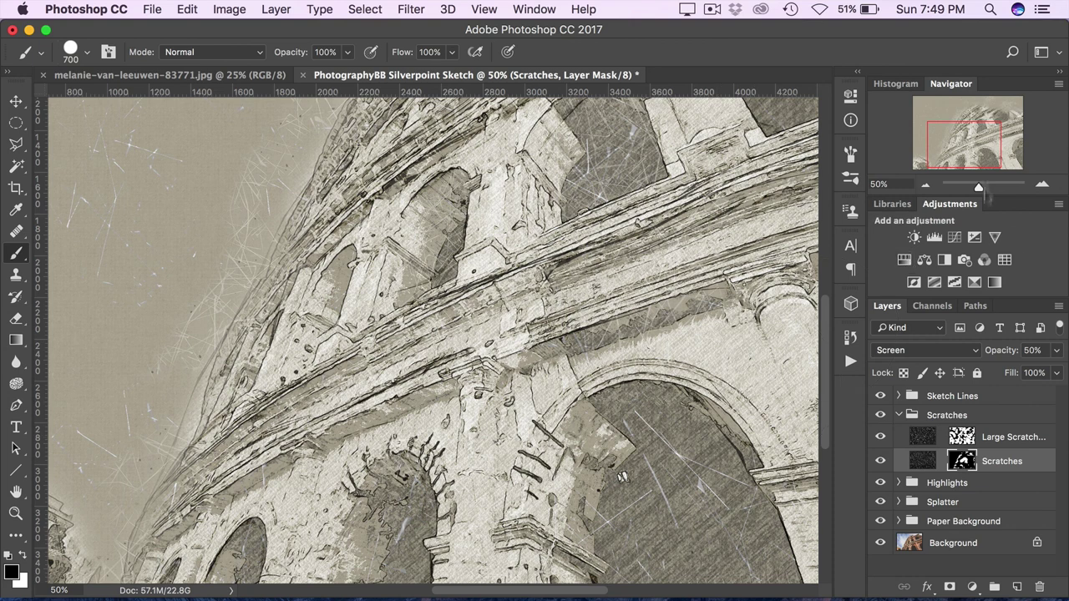
Expand Highlights, select Highlight Texture, and toggle its visibility at 100% zoom to compare.
left_click(900, 415)
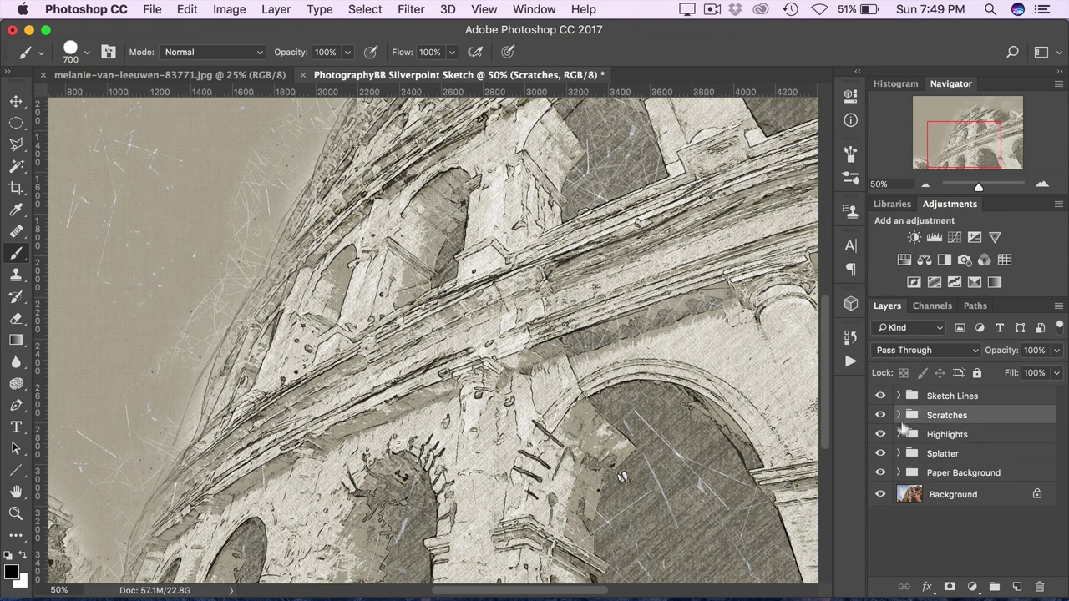
left_click(899, 434)
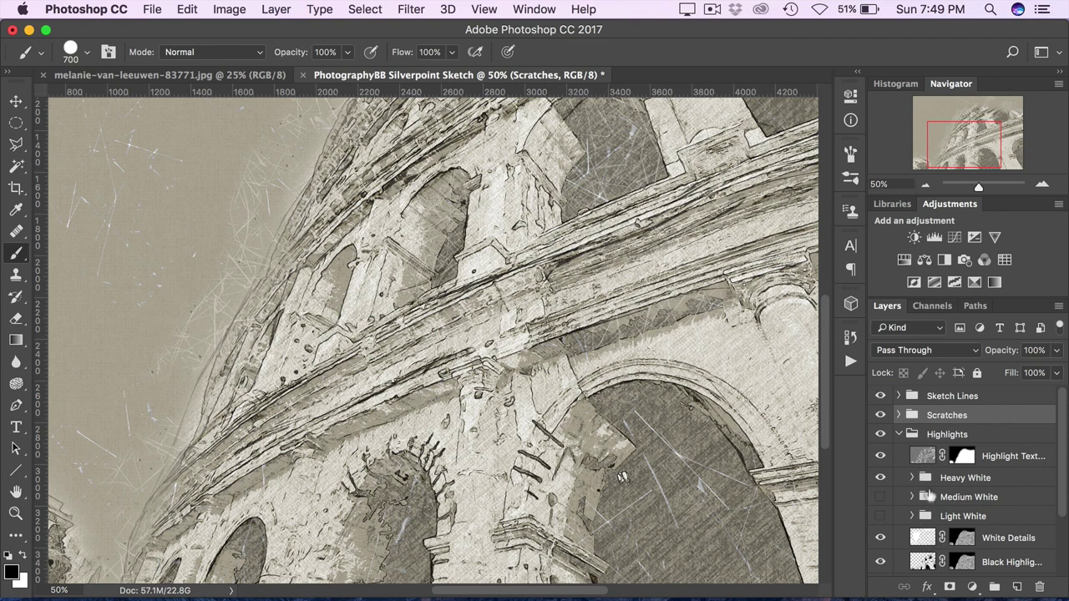
left_click(920, 461)
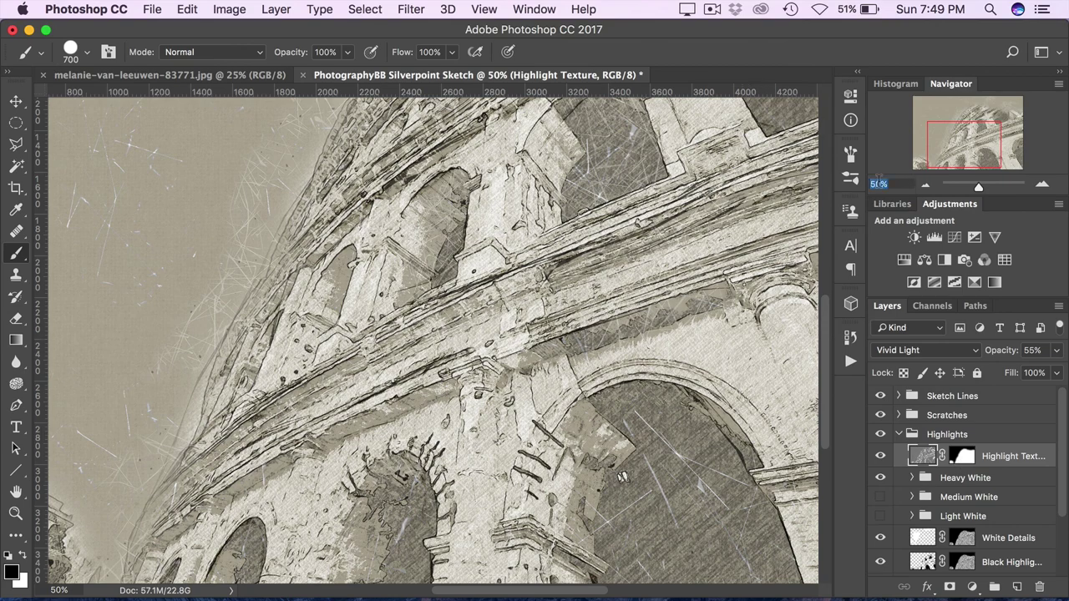
key("Return")
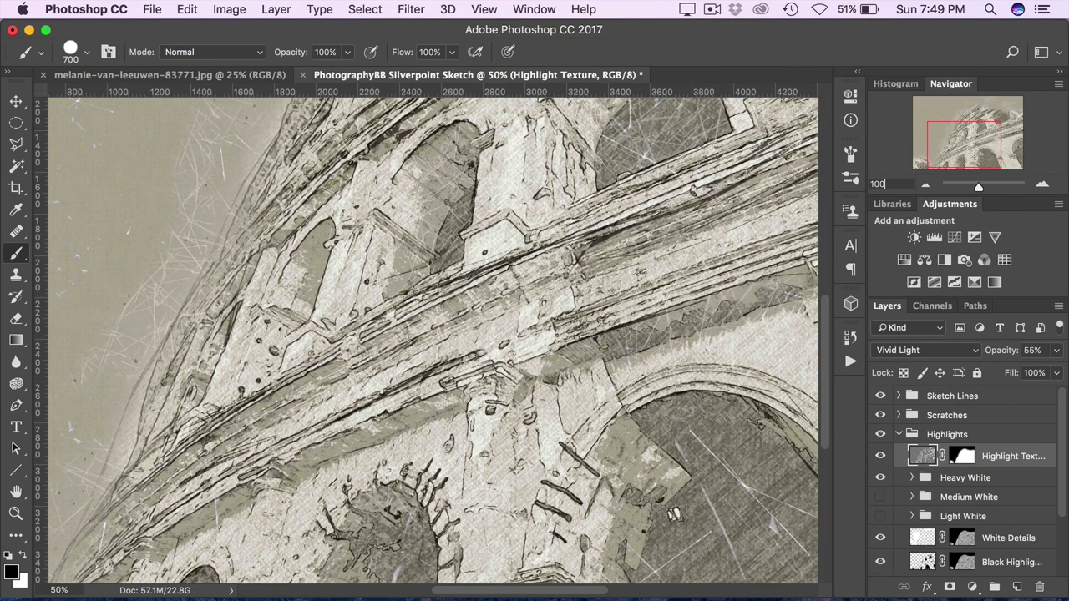
left_click_drag(969, 136, 989, 147)
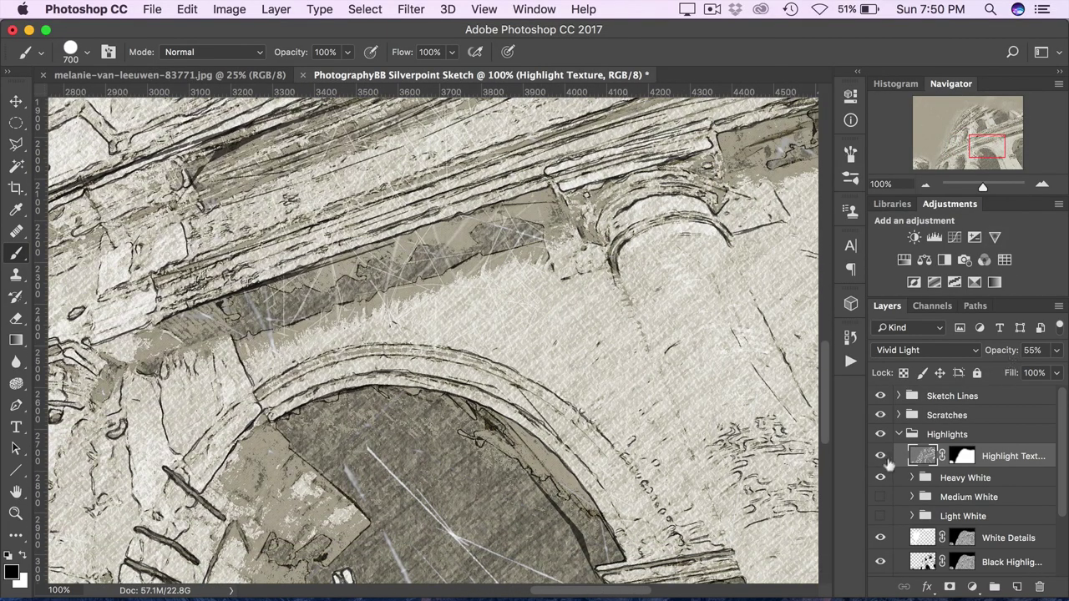
left_click(881, 456)
left_click(881, 456)
left_click(881, 456)
left_click(881, 456)
Set Highlight Texture's opacity to 87%, zoom the view to 33%, and select the Heavy White group.
key("Return")
left_click_drag(986, 158, 961, 141)
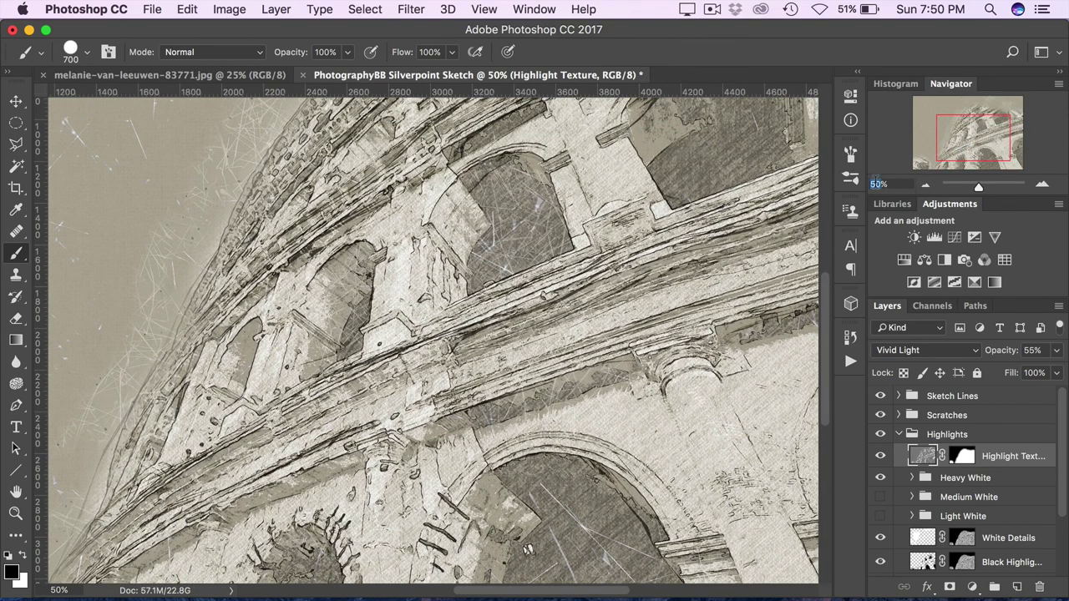
type("25")
key("Return")
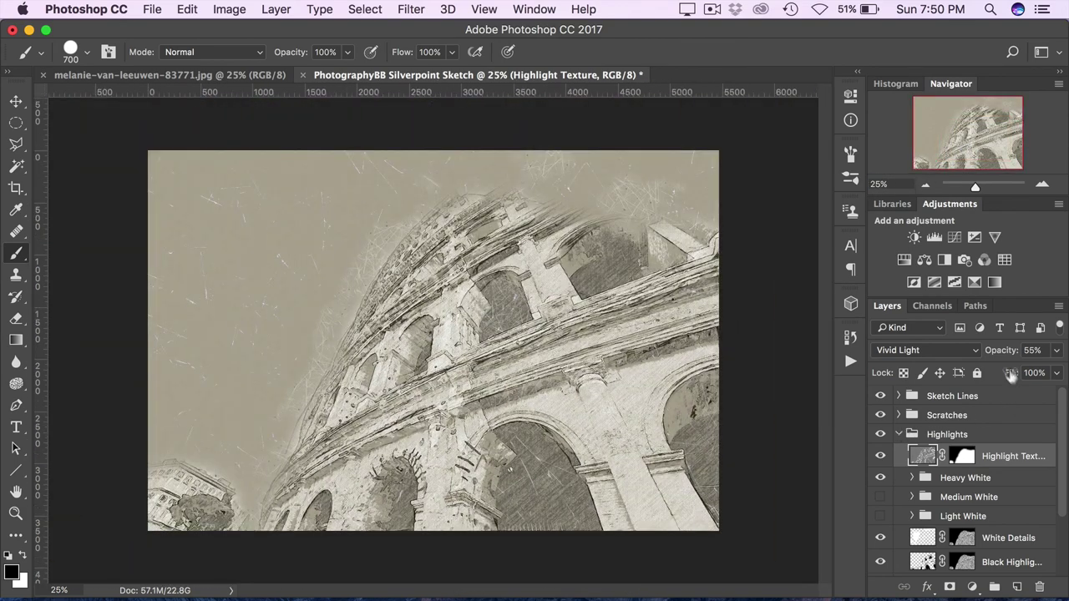
left_click_drag(1005, 353, 1048, 349)
type("33")
key("Return")
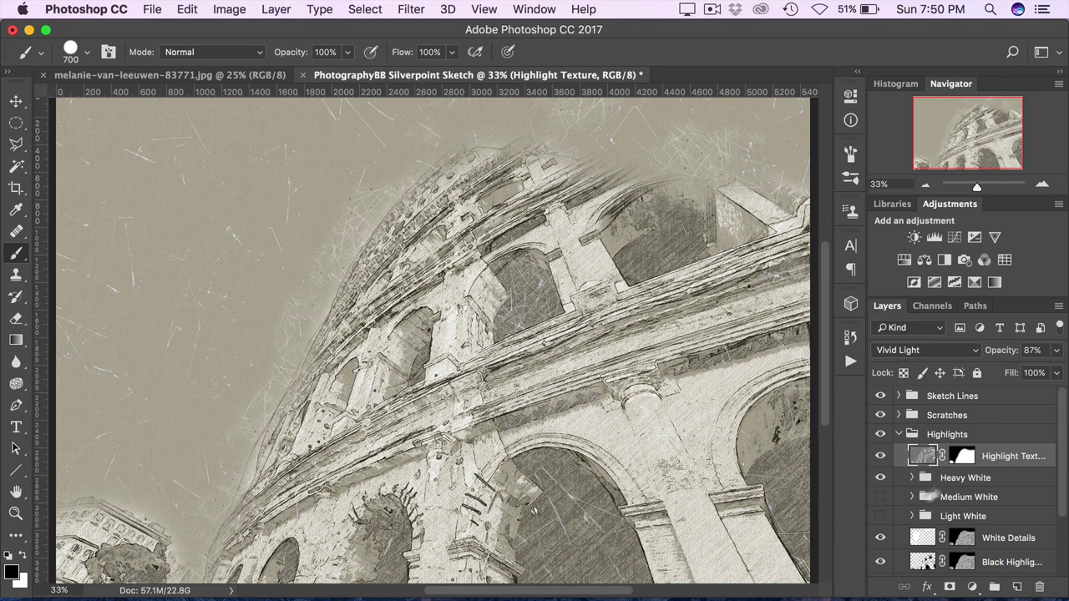
left_click(951, 481)
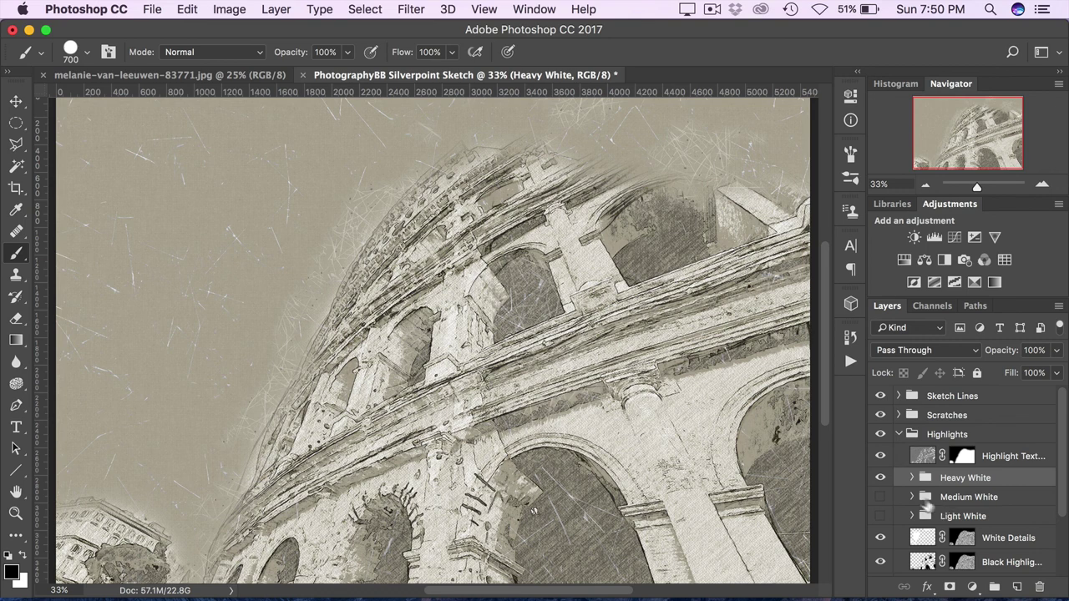
Compare the Heavy, Light and Medium White highlight groups, leaving only Medium White visible.
left_click(880, 478)
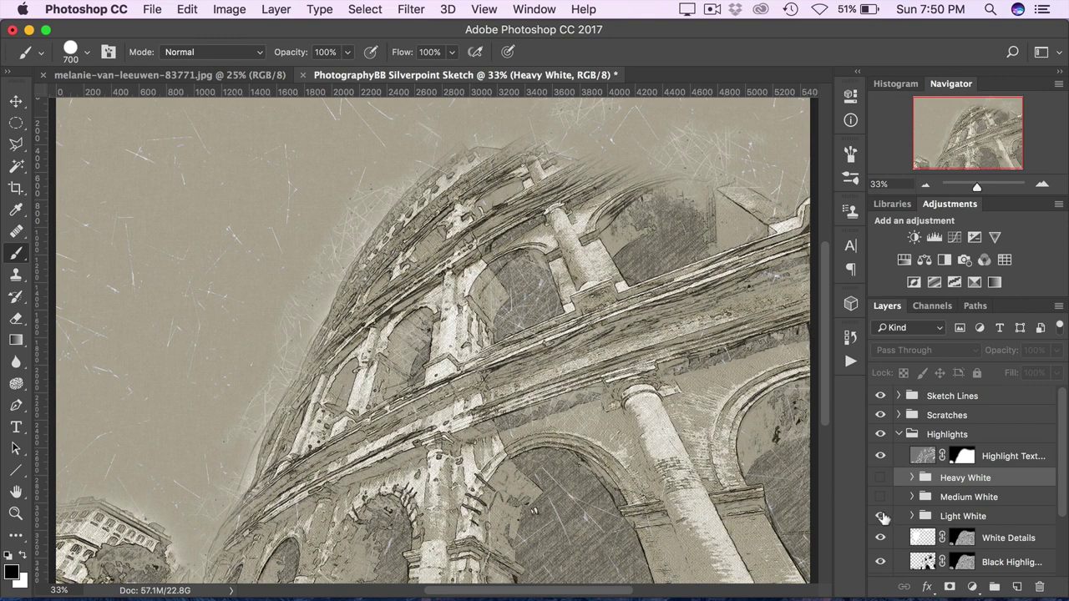
left_click(974, 520)
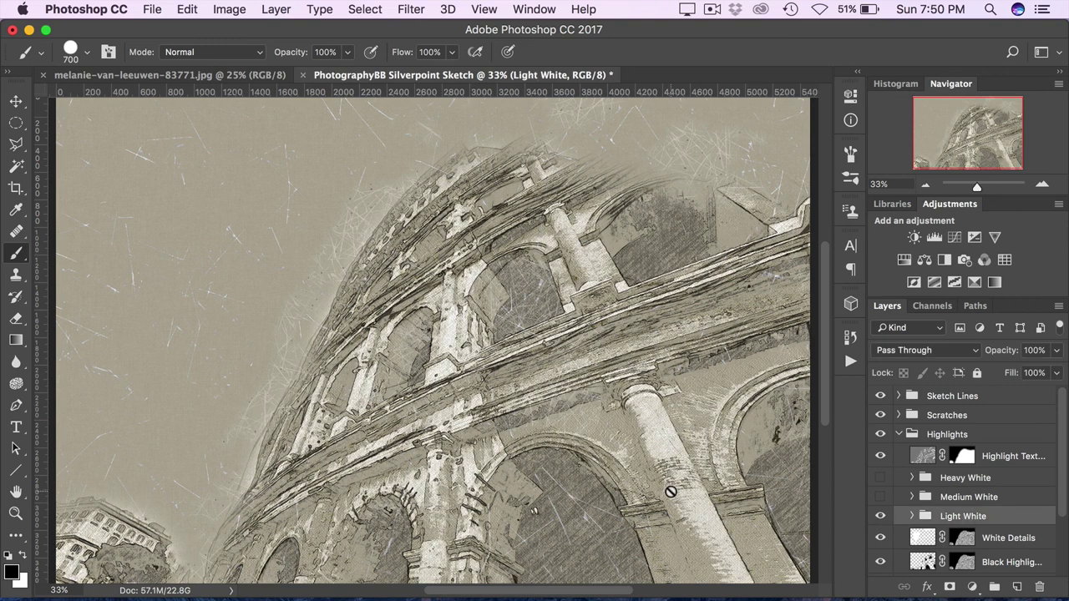
left_click(880, 517)
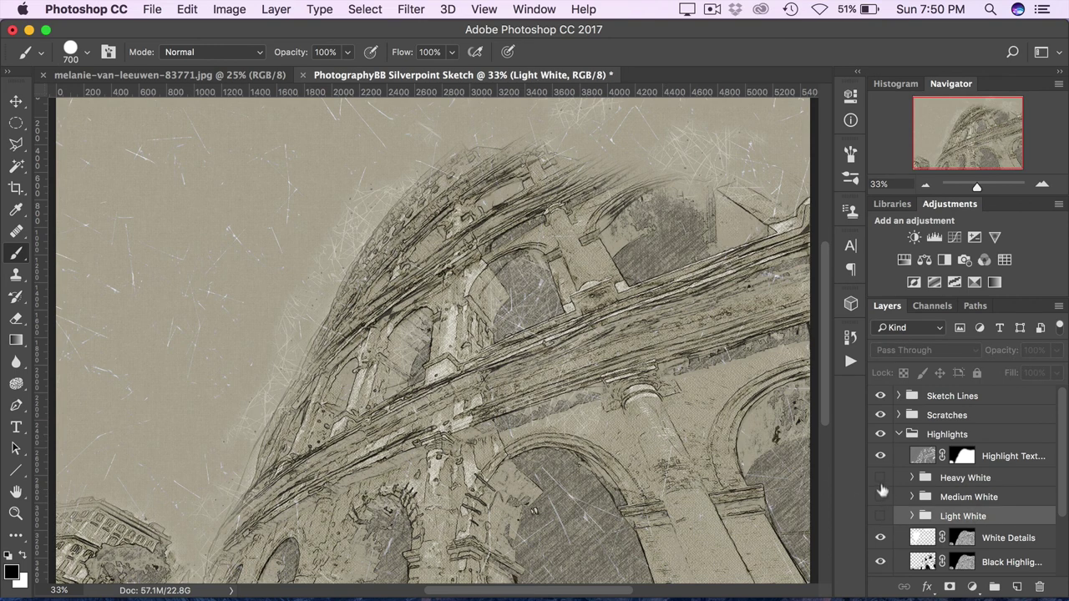
left_click(881, 478)
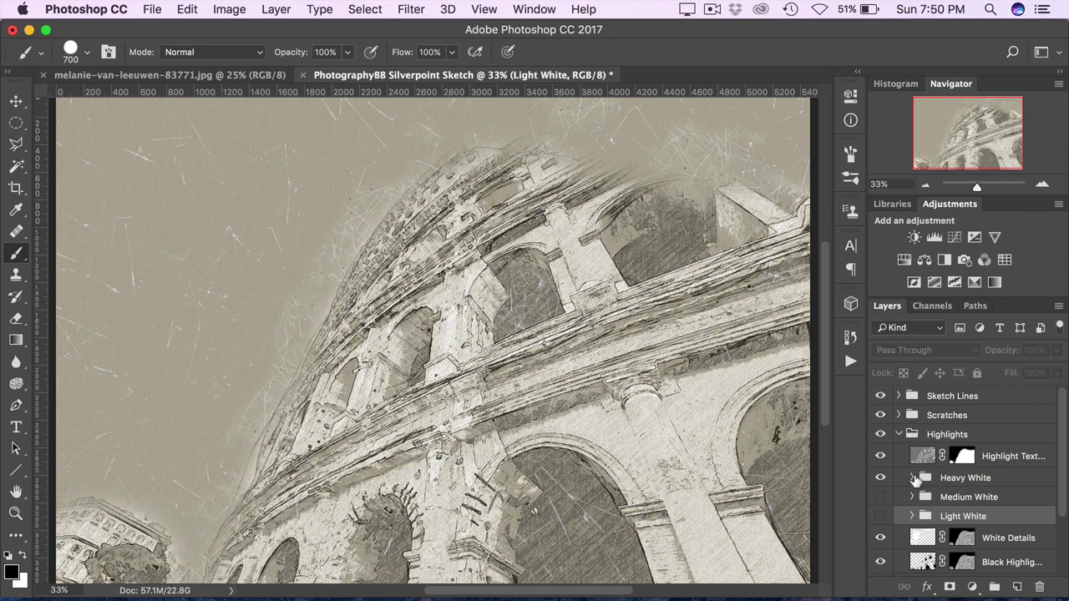
left_click(912, 477)
left_click(912, 478)
left_click(881, 478)
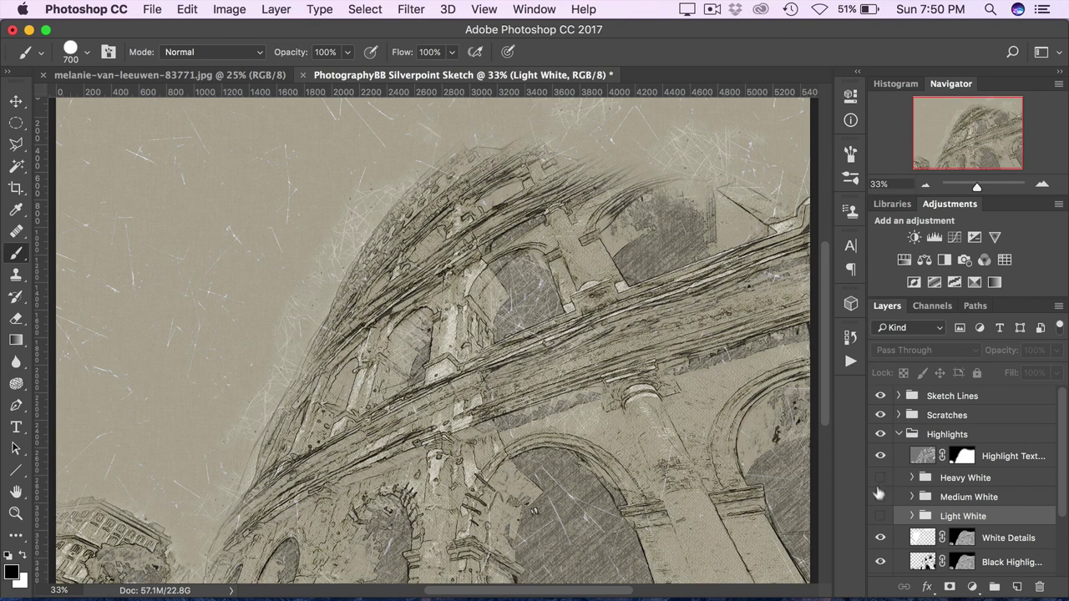
left_click(881, 517)
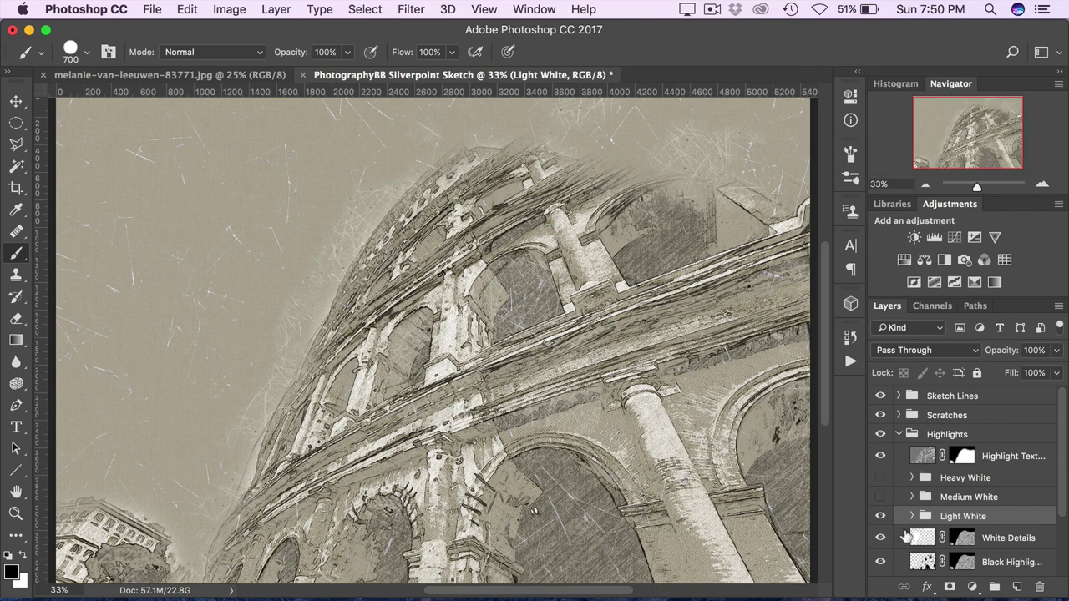
left_click(879, 517)
left_click(880, 497)
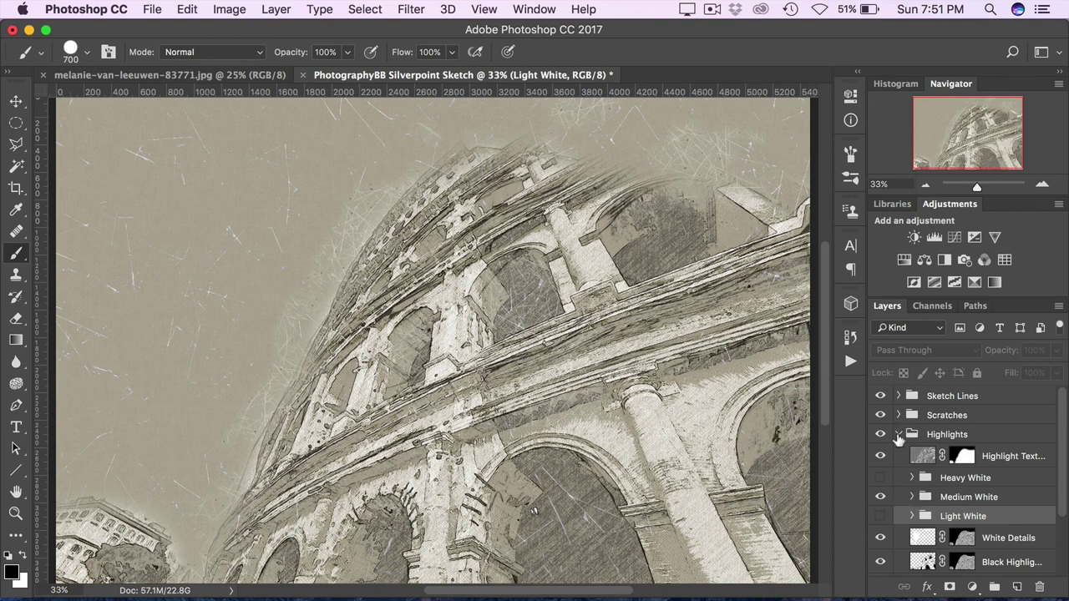
Toggle White Details and Black Highlights visibility on and off to compare their effect.
left_click(949, 499)
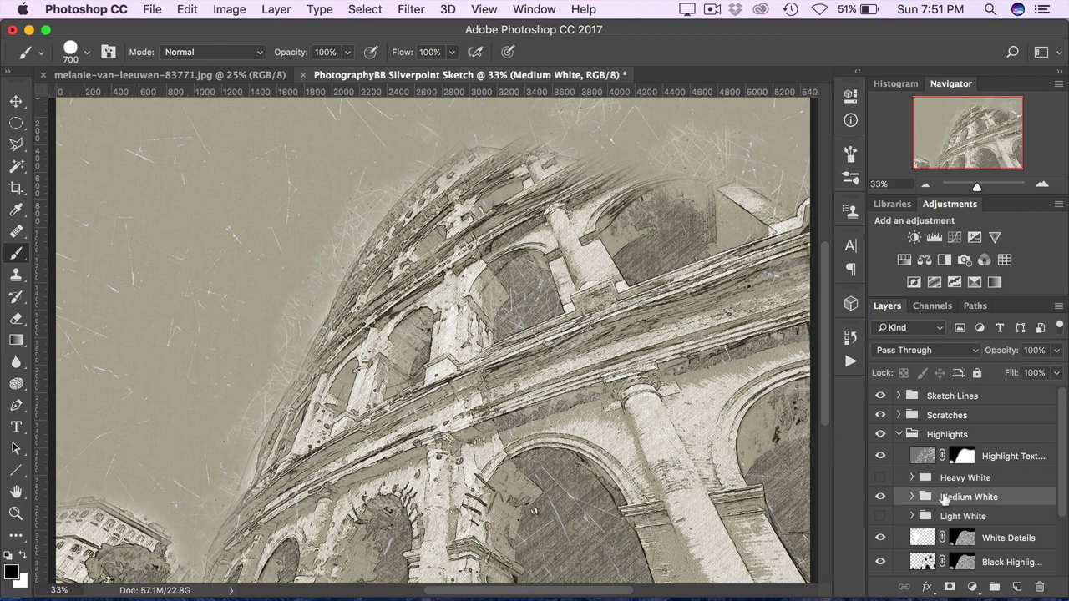
scroll(944, 499, "down", 2)
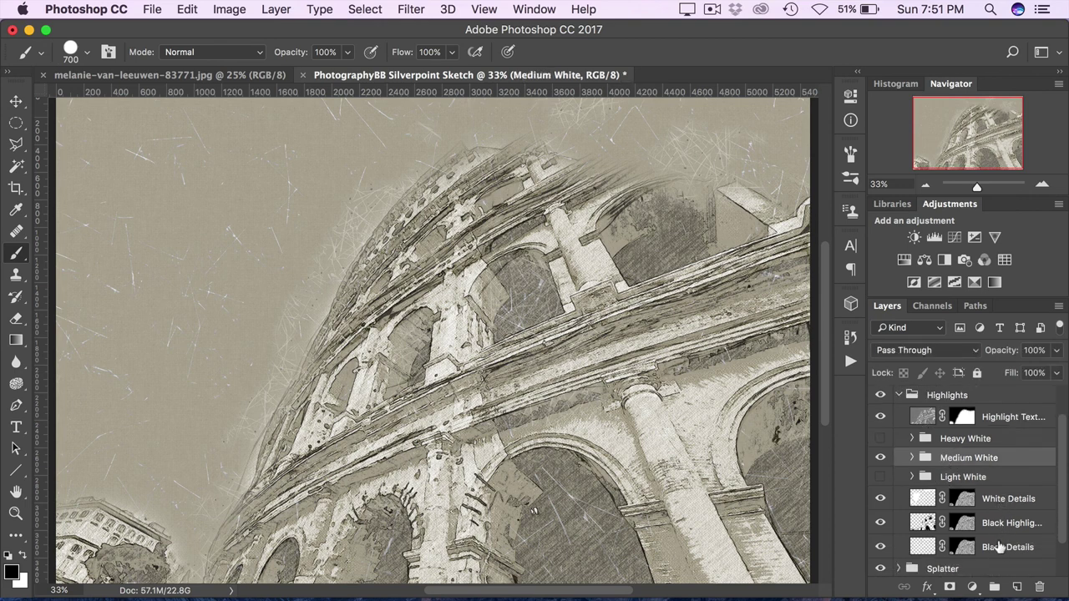
left_click(880, 499)
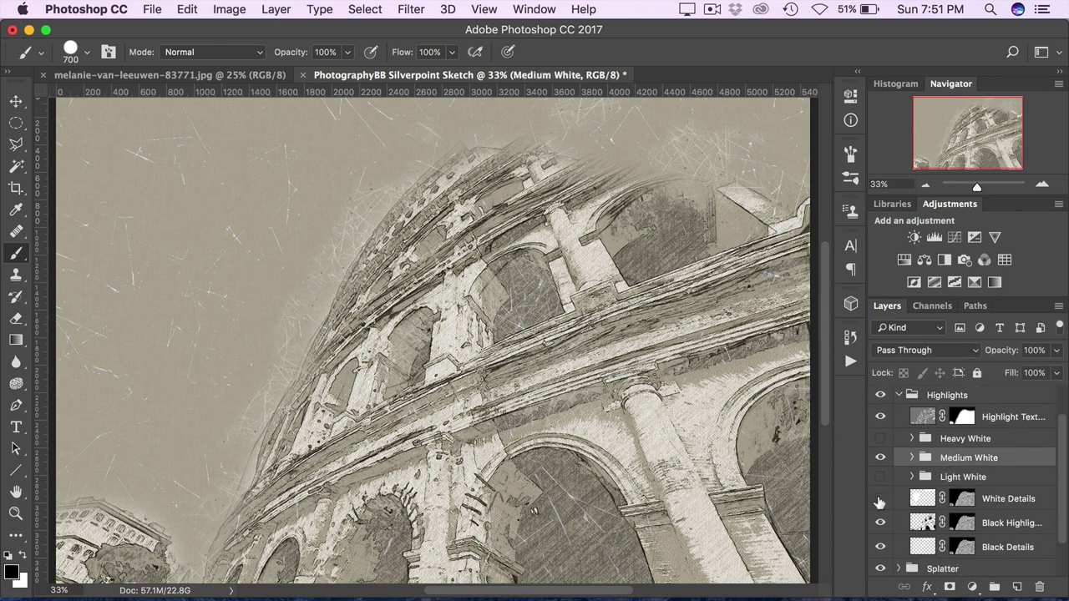
left_click(880, 498)
left_click(880, 499)
left_click(880, 499)
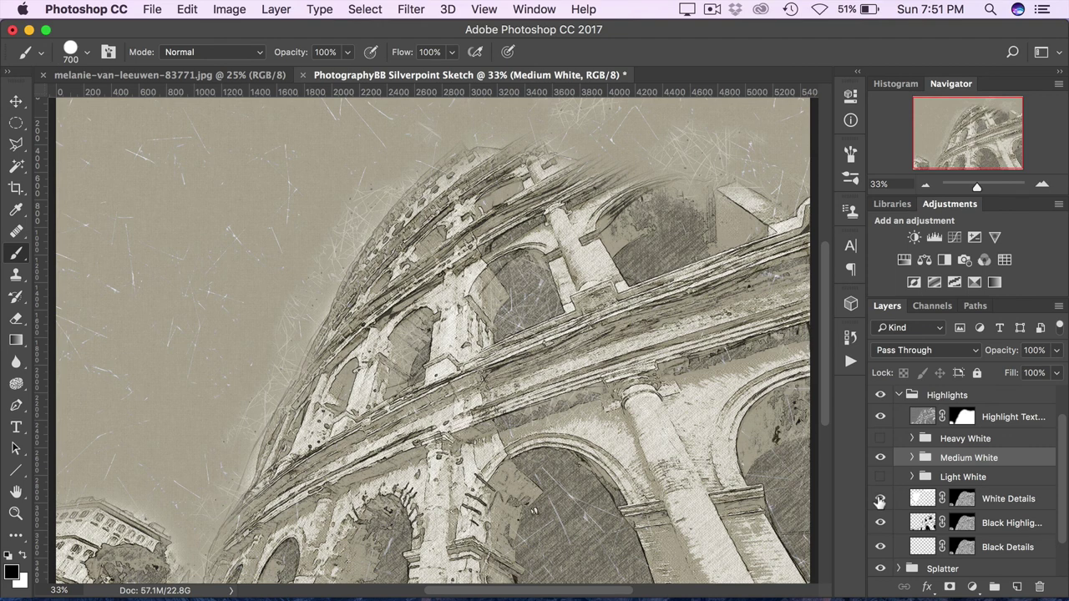
left_click(880, 523)
left_click(880, 523)
Raise the Black Highlights layer's opacity from 40% to 72%.
left_click(921, 526)
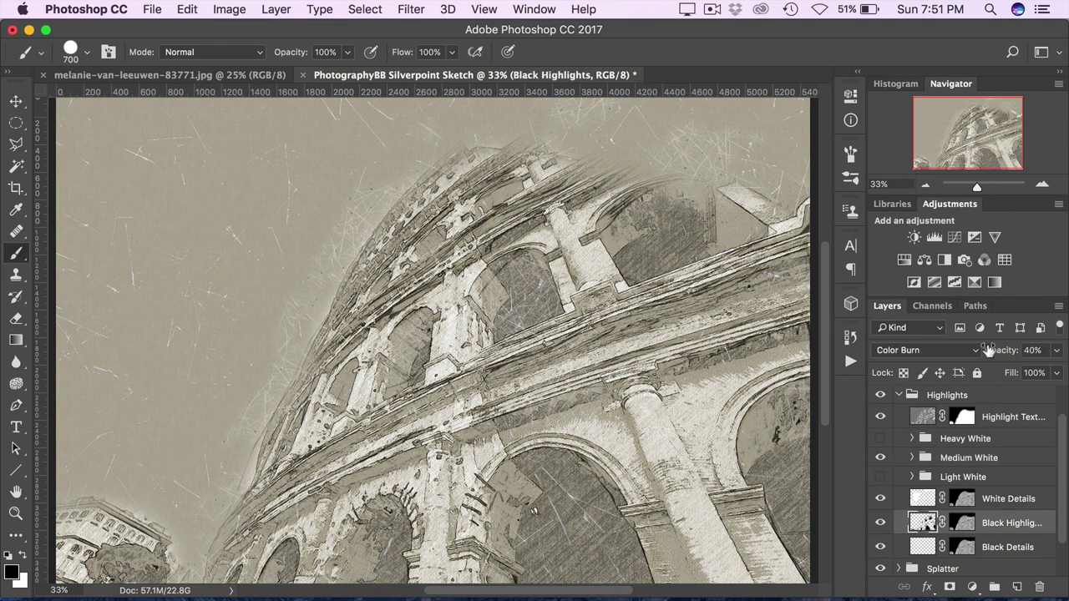
left_click(1033, 350)
type("96")
key("Return")
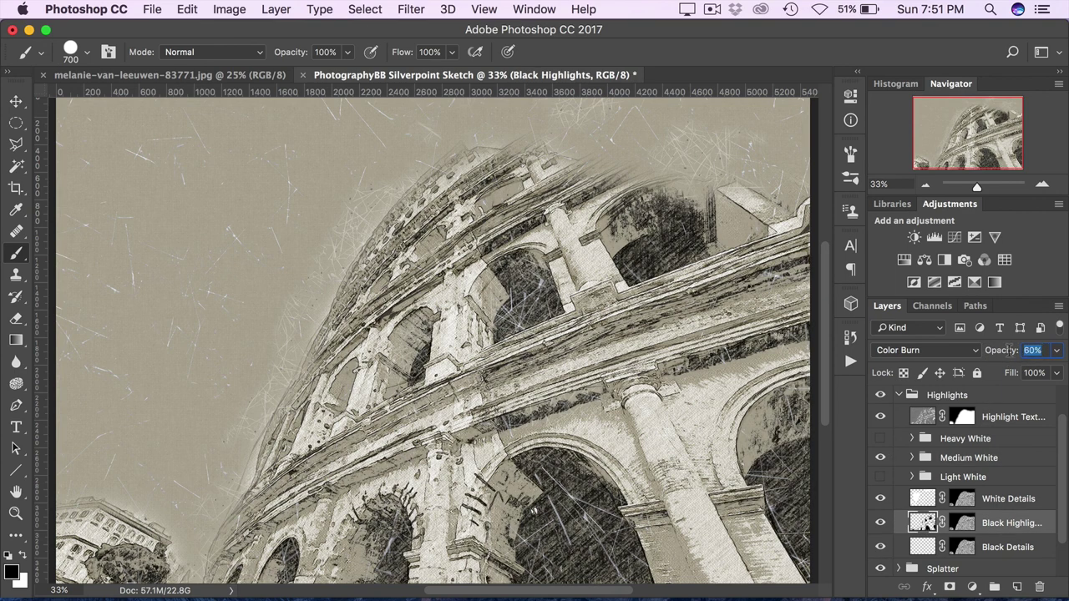
left_click_drag(1008, 350, 1016, 351)
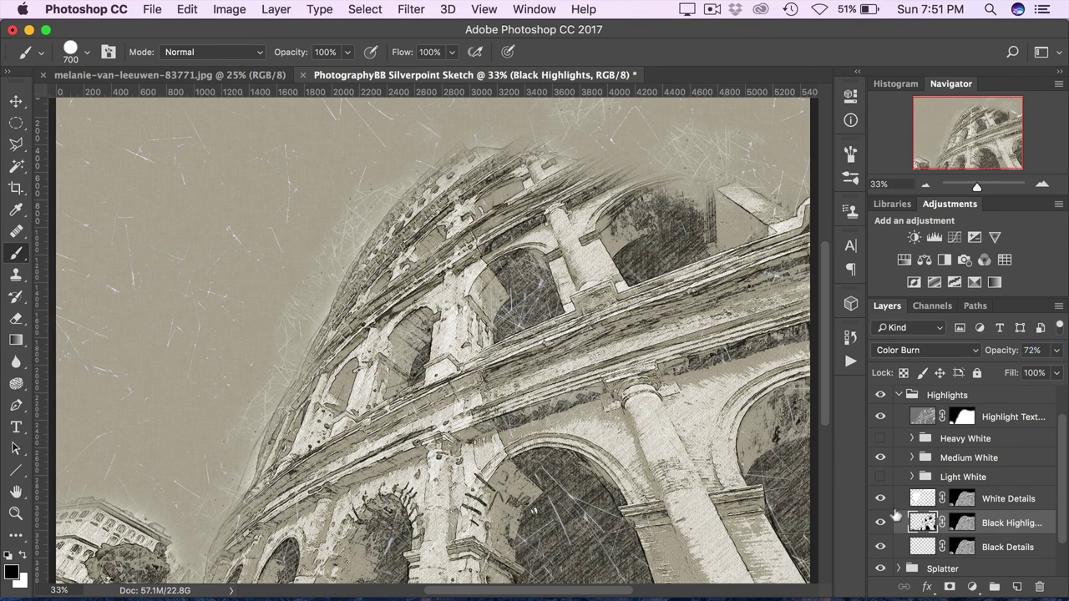
Collapse Highlights and turn on the Medium Splatter layer inside the Splatter group.
left_click(899, 395)
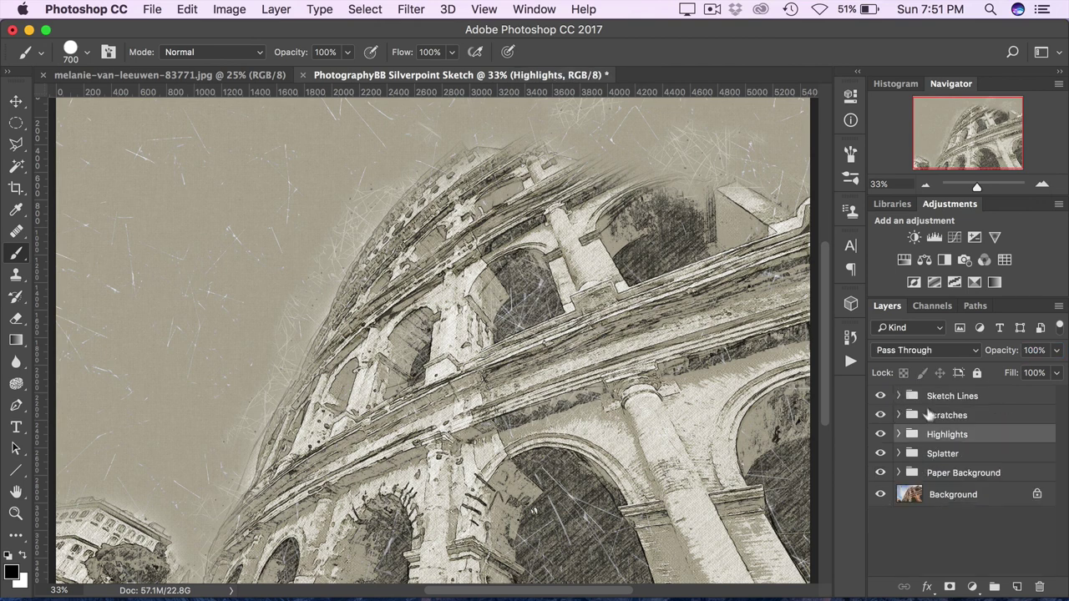
left_click(931, 454)
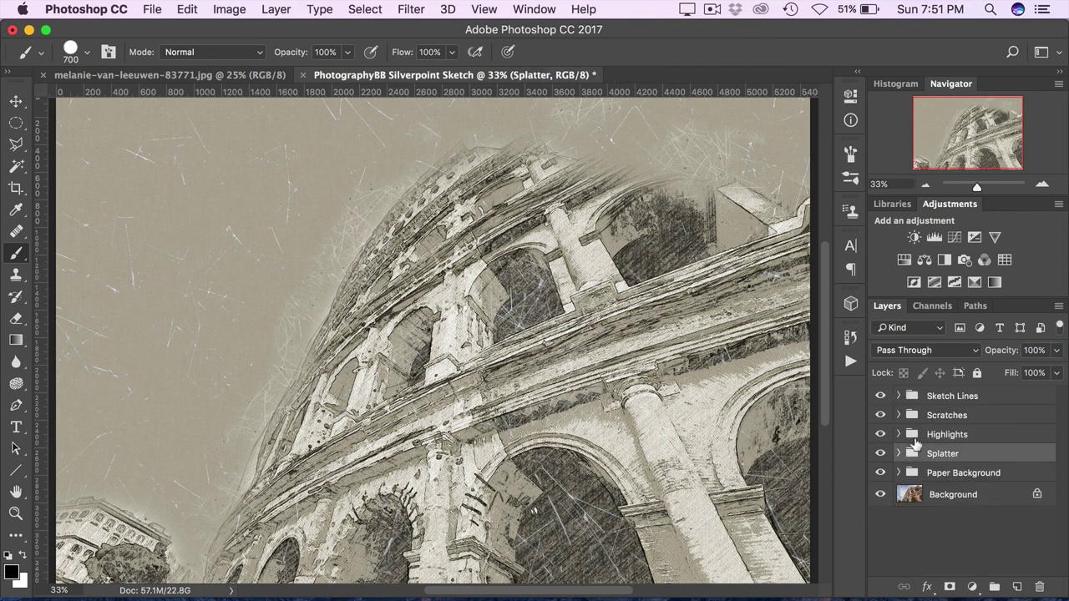
left_click(899, 454)
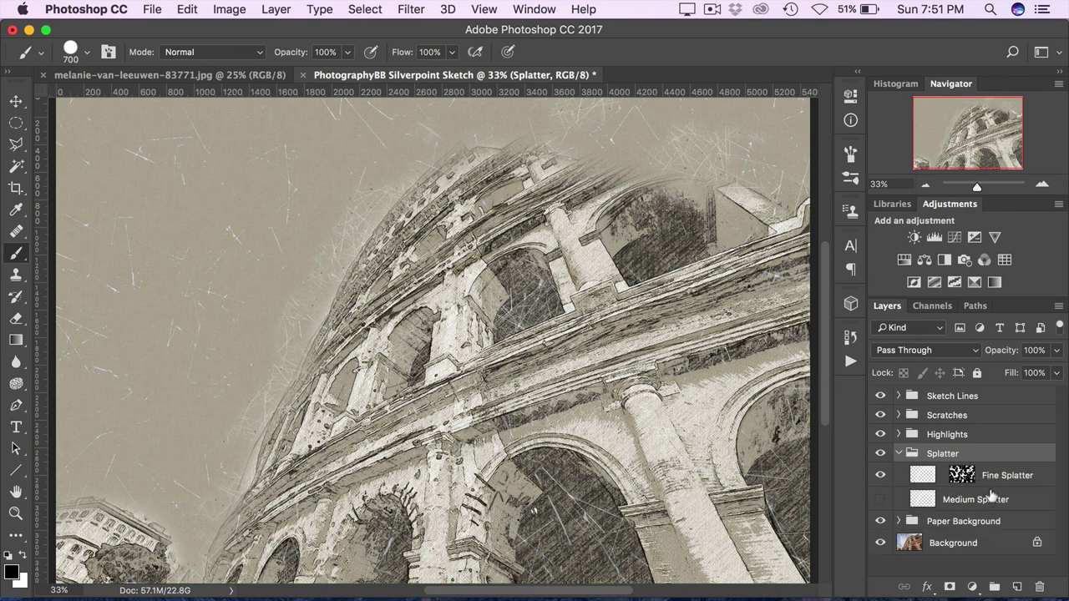
left_click(882, 499)
left_click(898, 454)
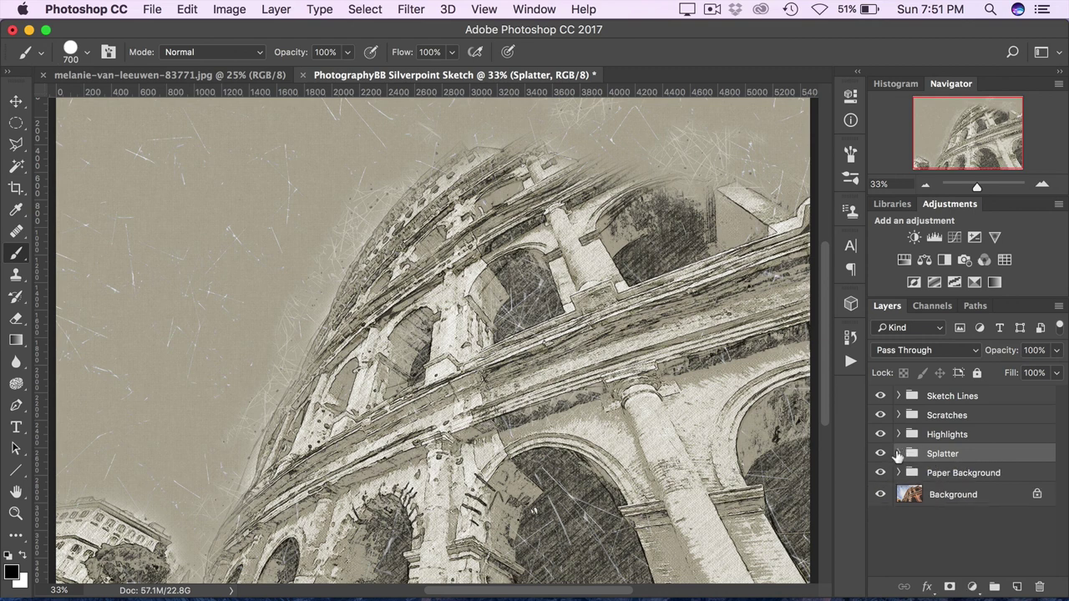
left_click(943, 473)
Expand Paper Background and reveal the Paper Color layer's Color Overlay effect.
left_click(899, 473)
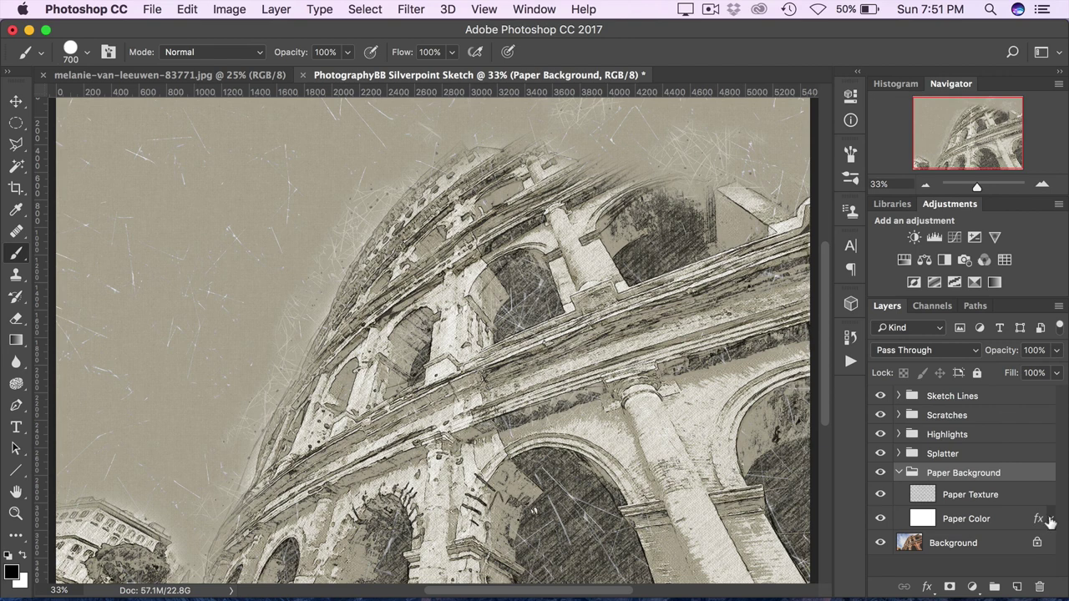
left_click(1051, 520)
left_click(969, 521)
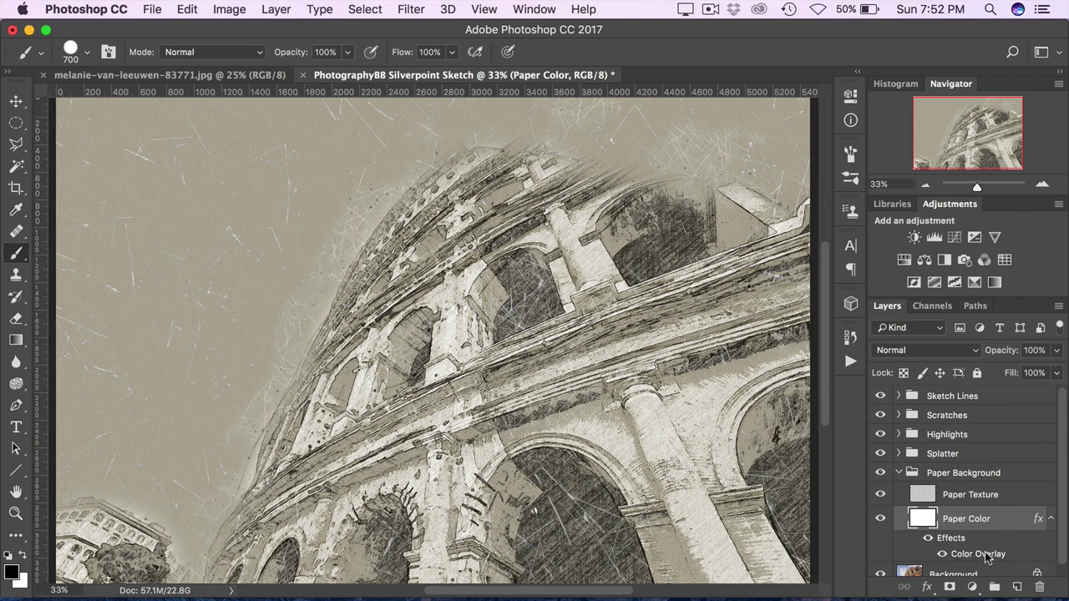
Change the Paper Color layer's Color Overlay from beige to blue-gray #94a2ab.
double_click(988, 558)
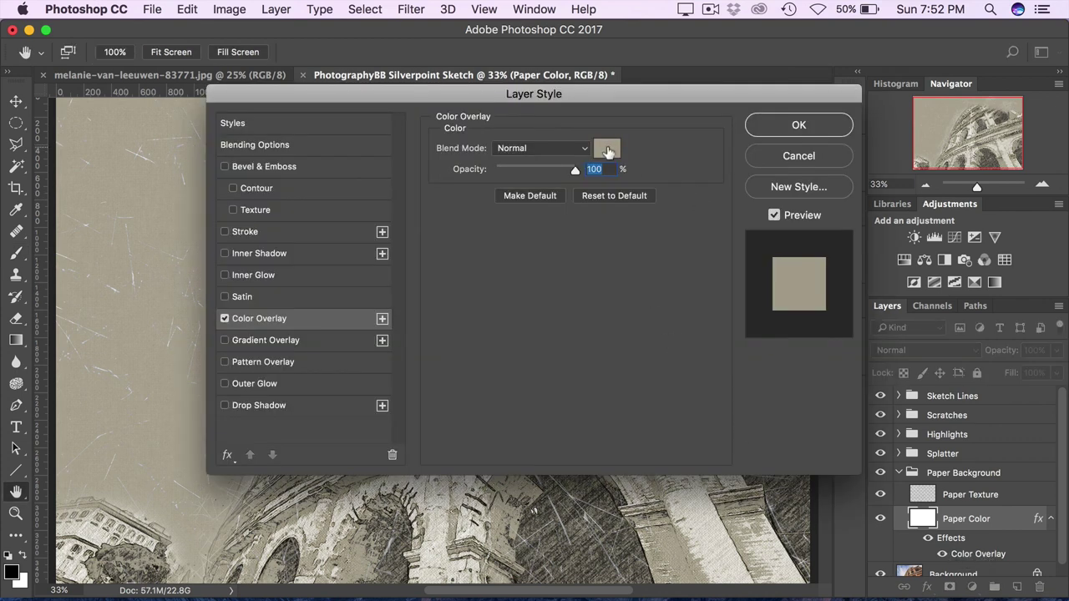
left_click(608, 150)
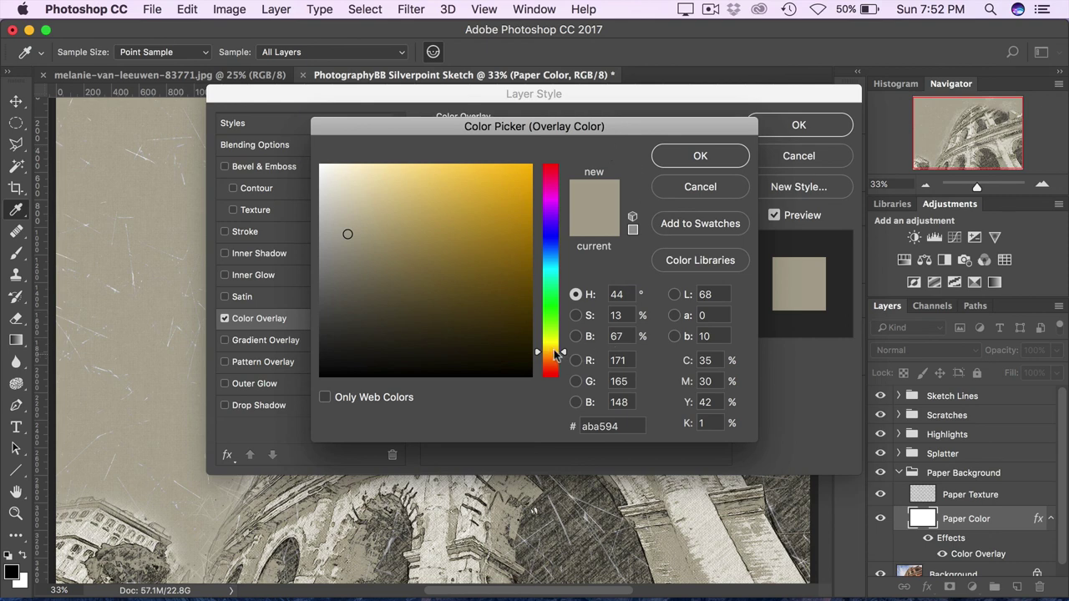
left_click_drag(553, 353, 548, 254)
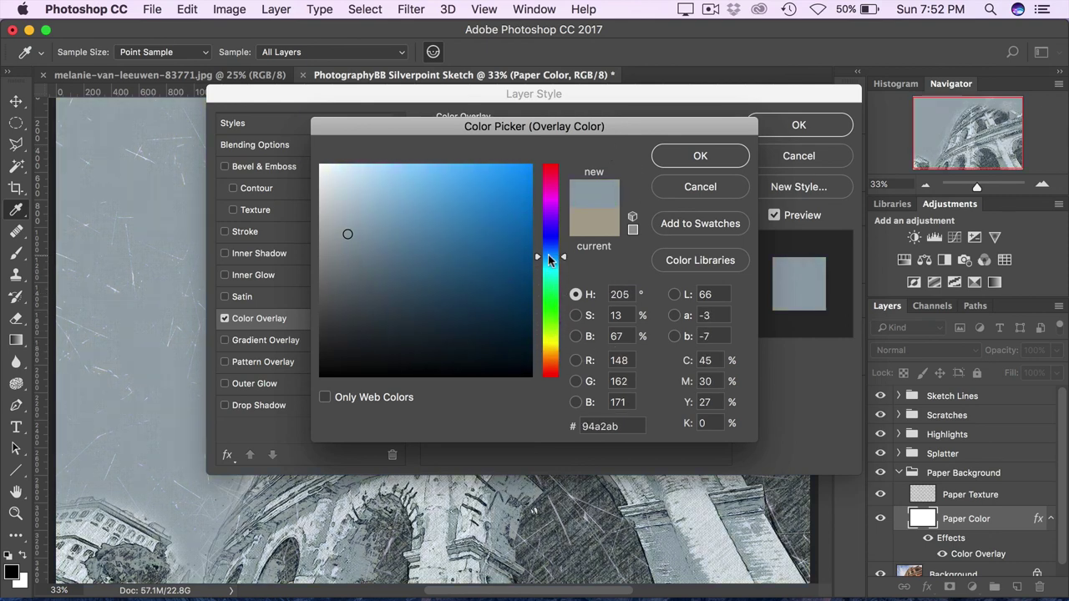
left_click(696, 156)
left_click(770, 127)
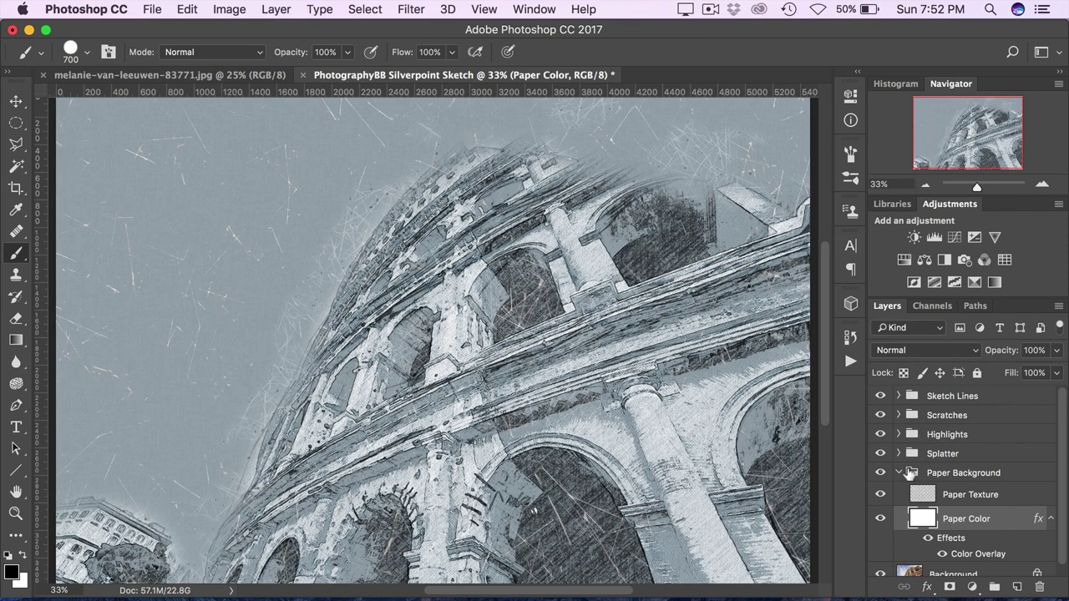
Collapse the Paper Background group in the Layers panel.
left_click(899, 473)
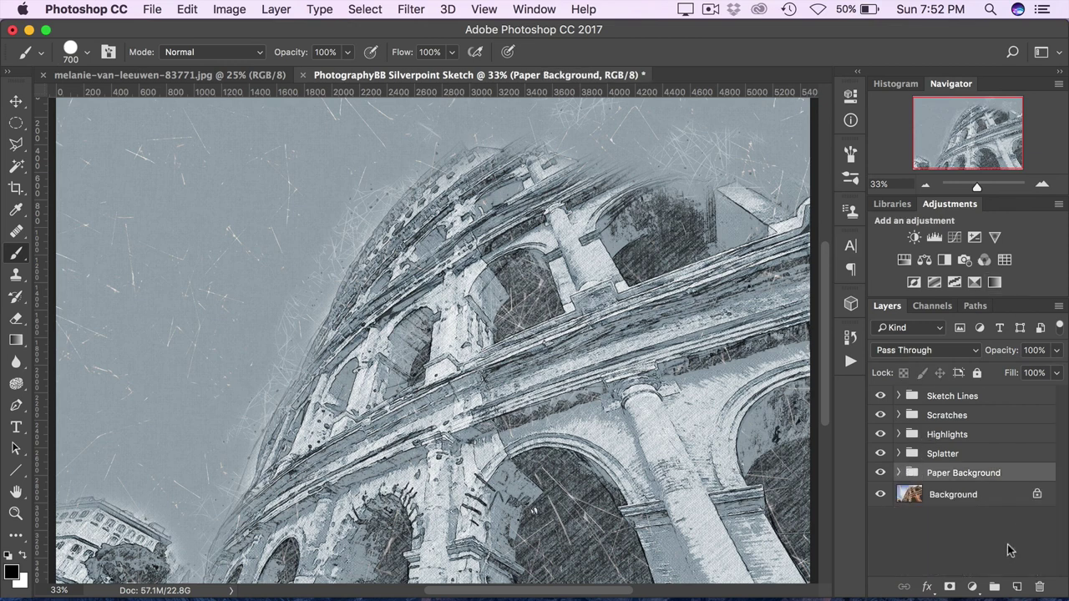